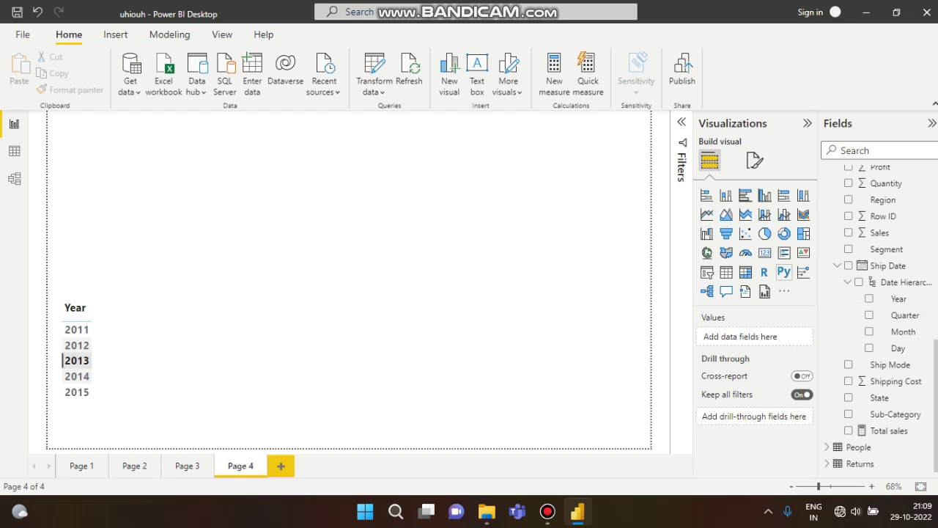
Chart Total sales by Ship Date Month as a clustered column chart
left_click(869, 331)
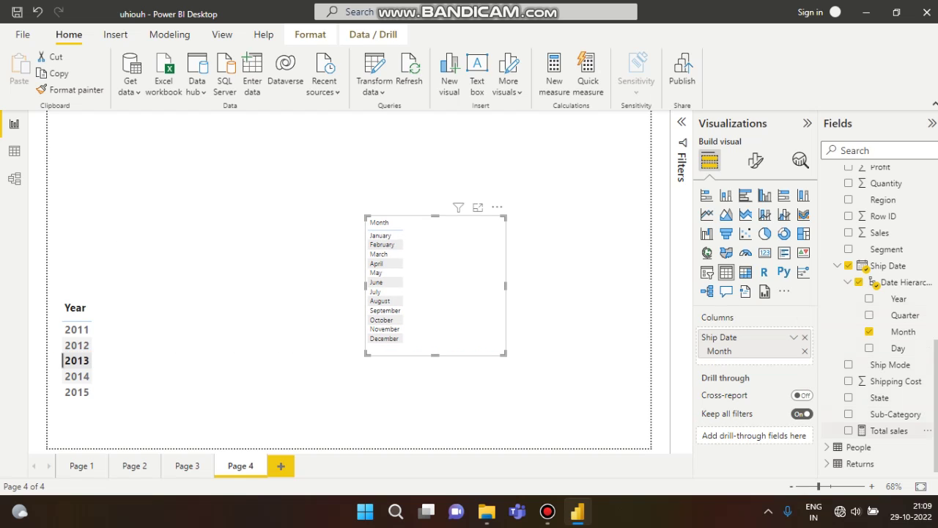
left_click(849, 430)
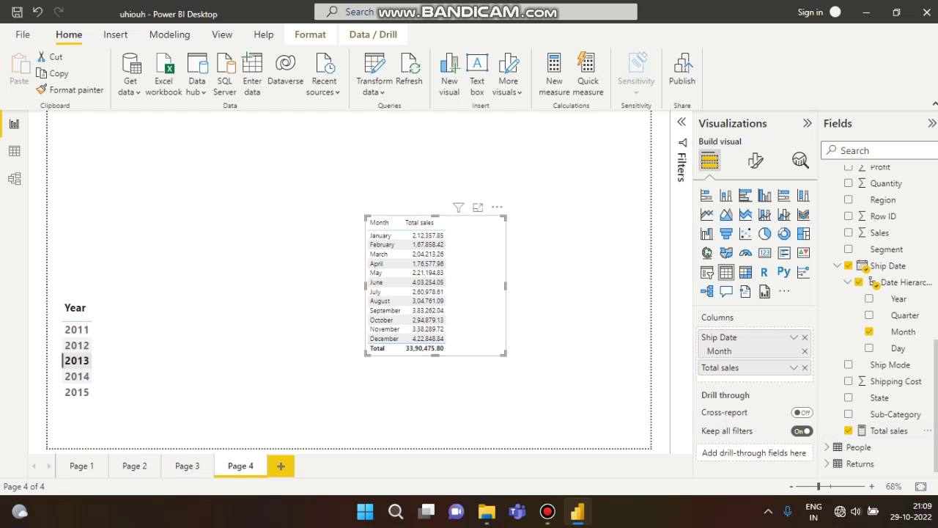
left_click(764, 195)
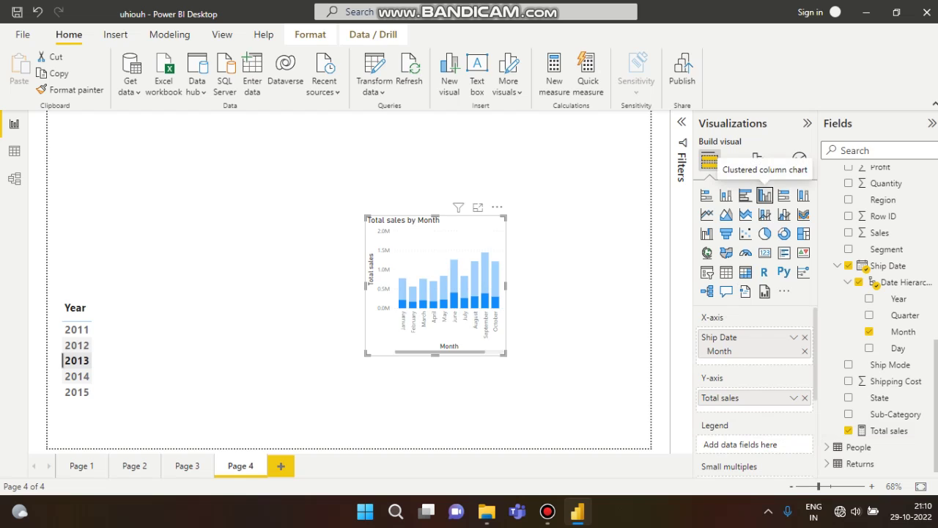
Widen and heighten the chart so all twelve months show
left_click_drag(365, 286, 206, 286)
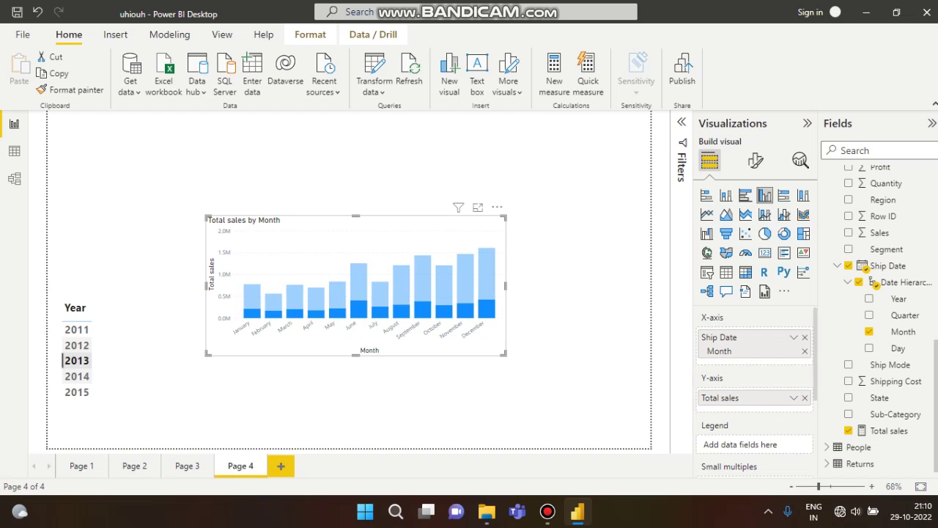
left_click_drag(505, 286, 609, 286)
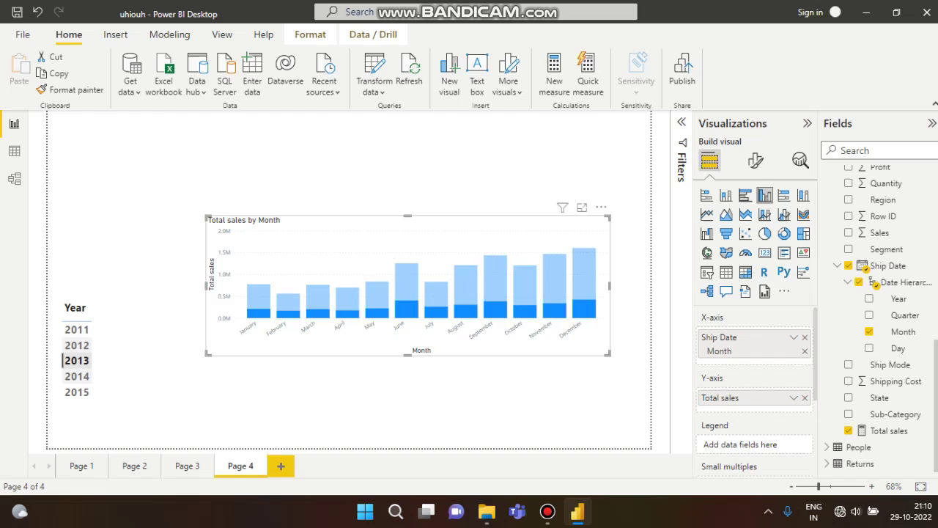
left_click_drag(408, 354, 408, 394)
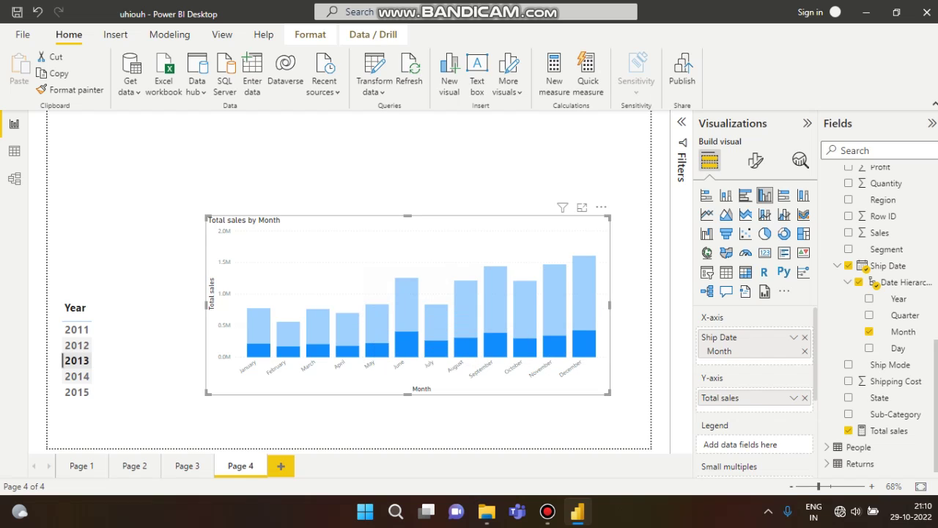
key("Escape")
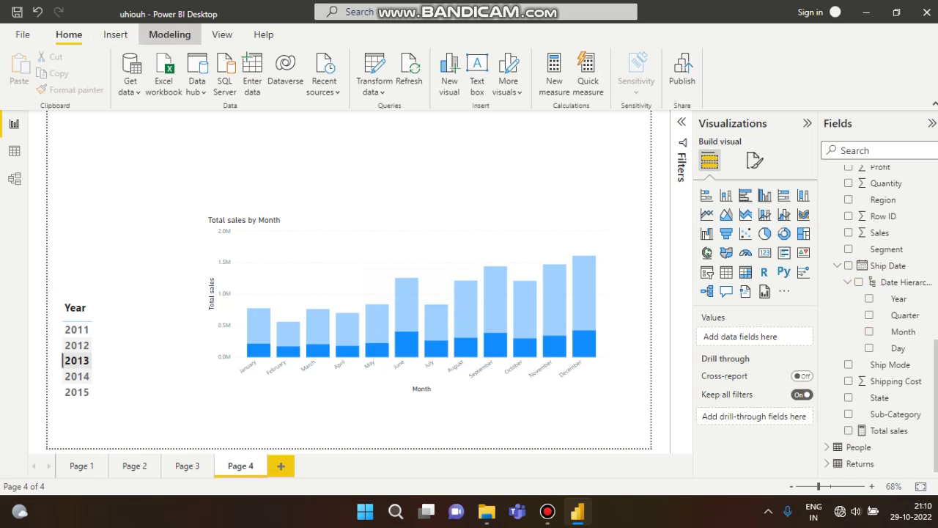
Start a new what-if parameter named Future Forecast
left_click(170, 34)
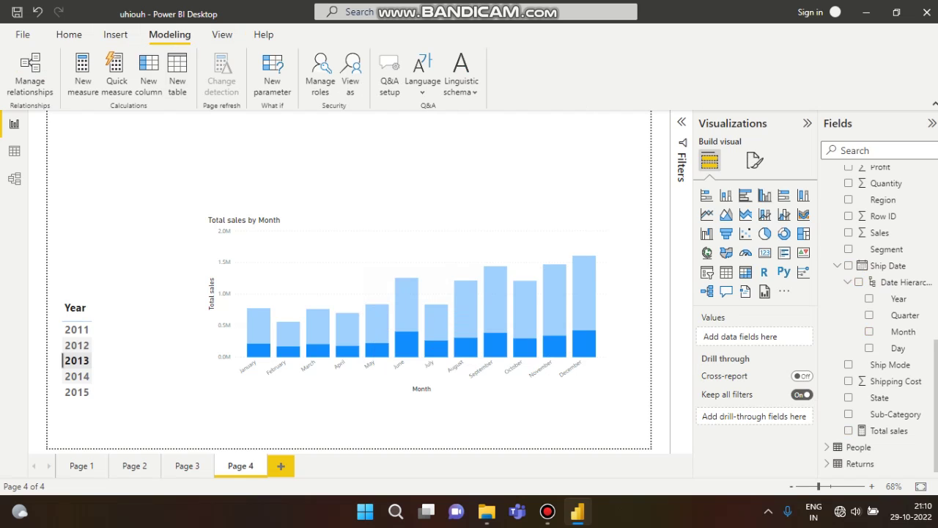
left_click(272, 72)
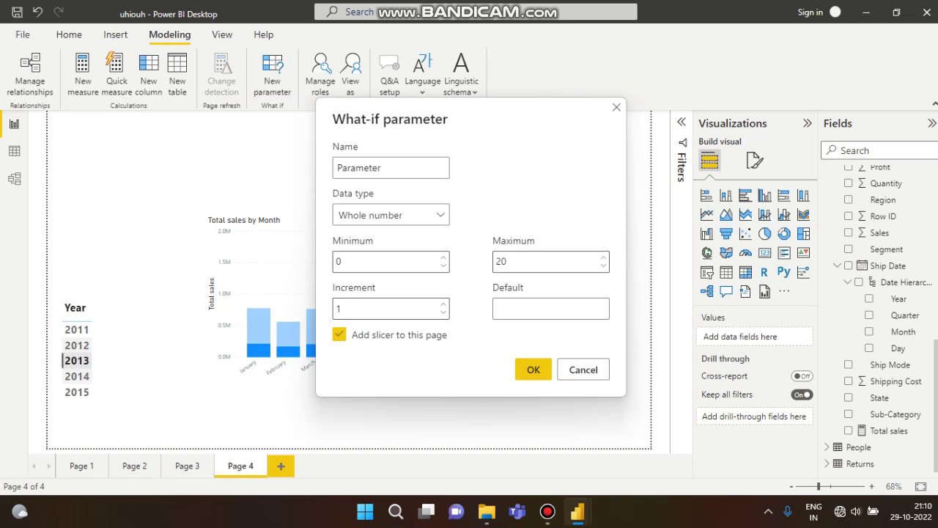
key("BackSpace")
key("BackSpace")
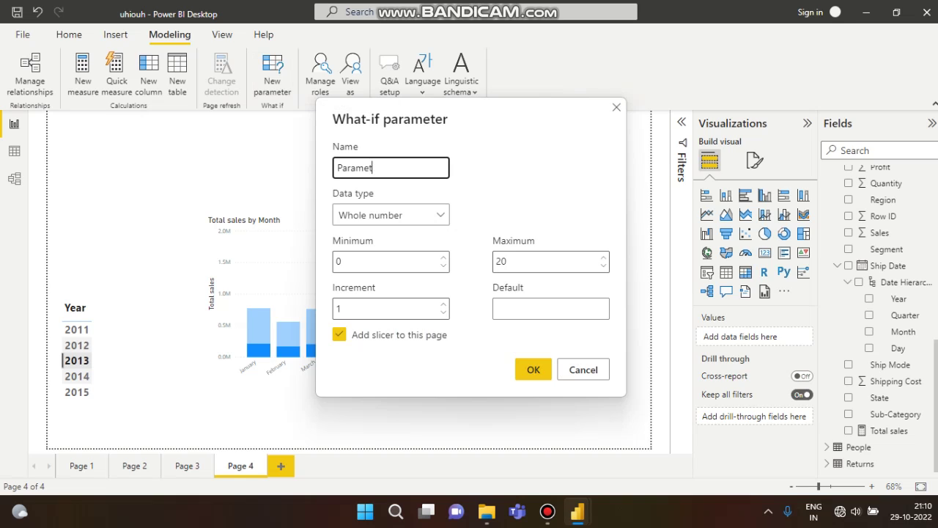
key("BackSpace")
key("BackSpace")
key("BackSpace")
key("BackSpace")
key("BackSpace")
key("BackSpace")
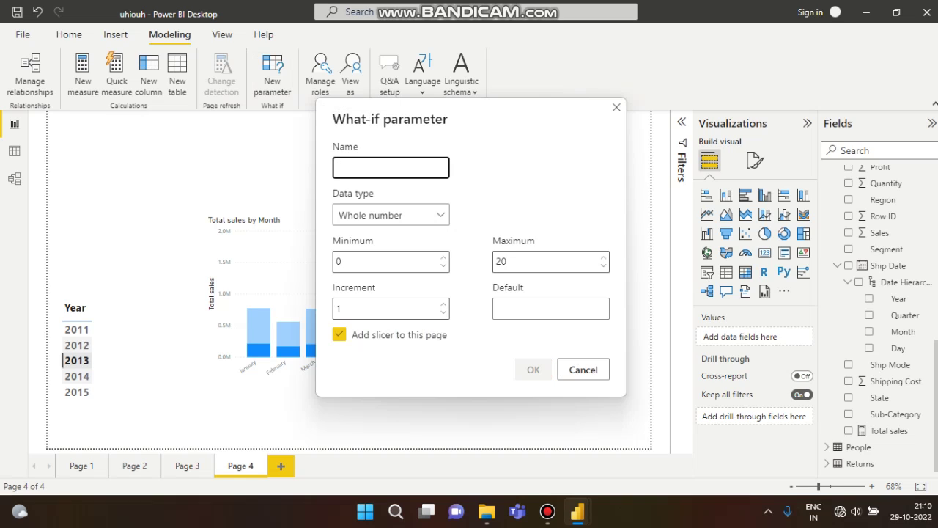
type("Fut")
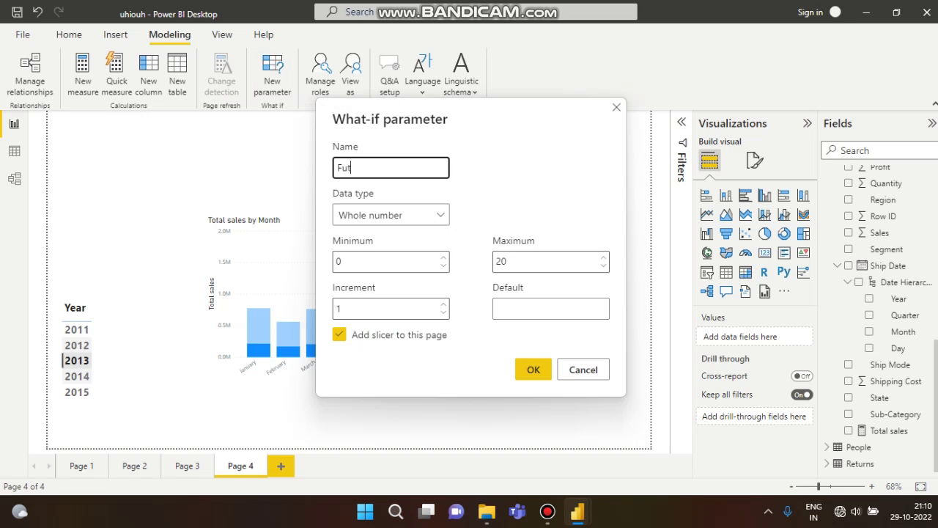
type("ure")
type(" Fo")
type("recast")
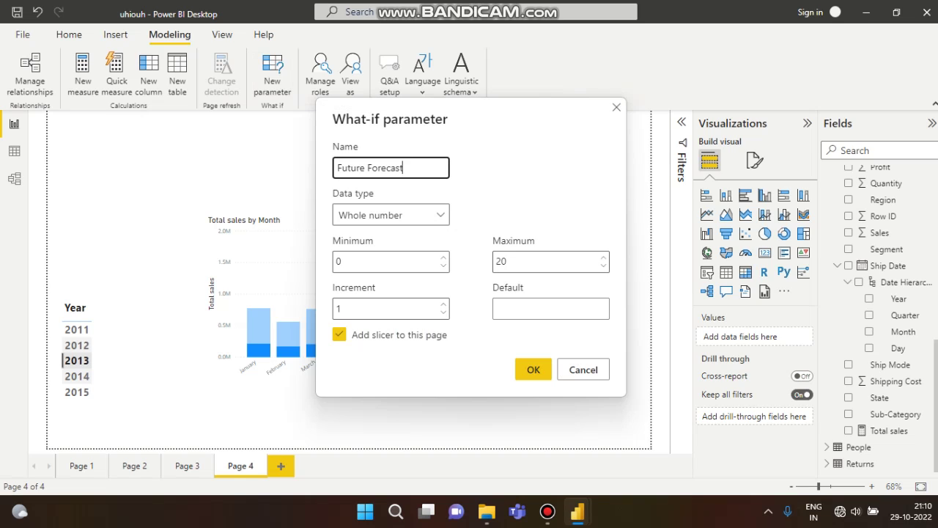
Make the parameter a fixed decimal number ranging from 1.00 to 2.00
left_click(391, 215)
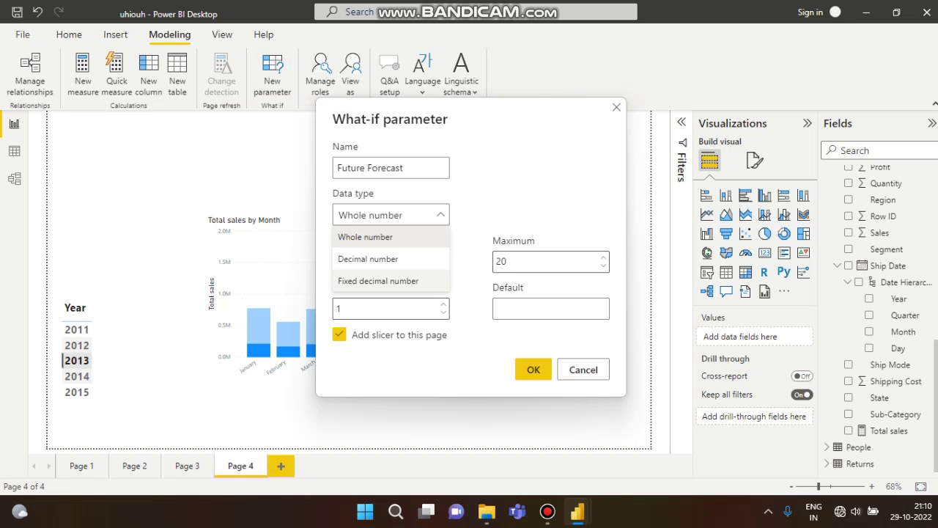
left_click(378, 281)
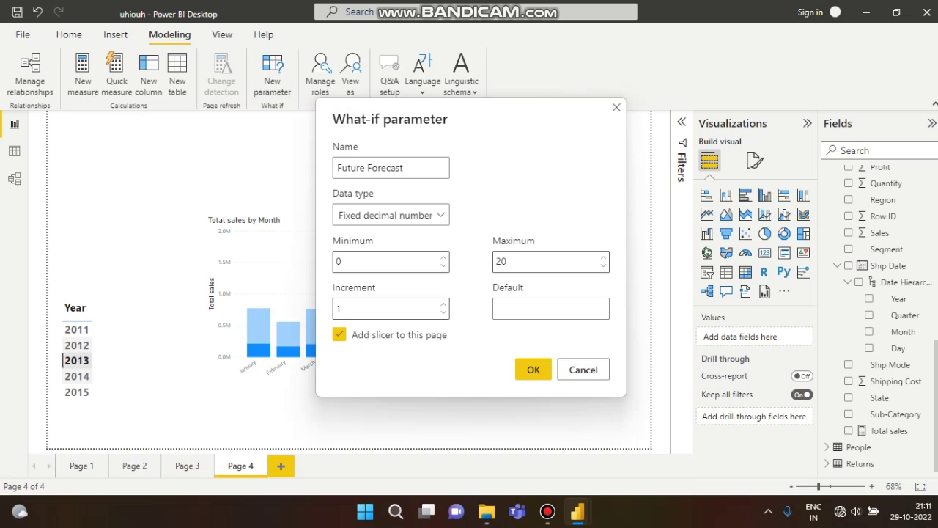
key("BackSpace")
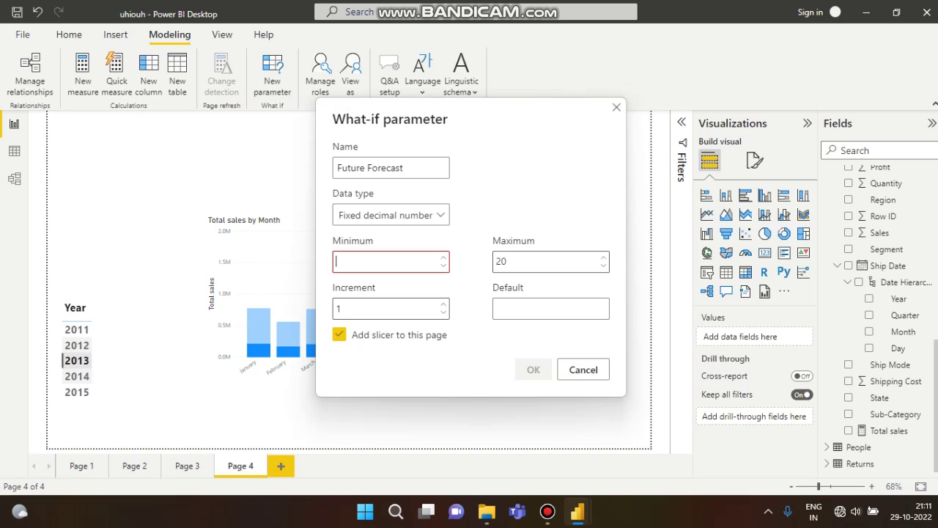
type("1.00")
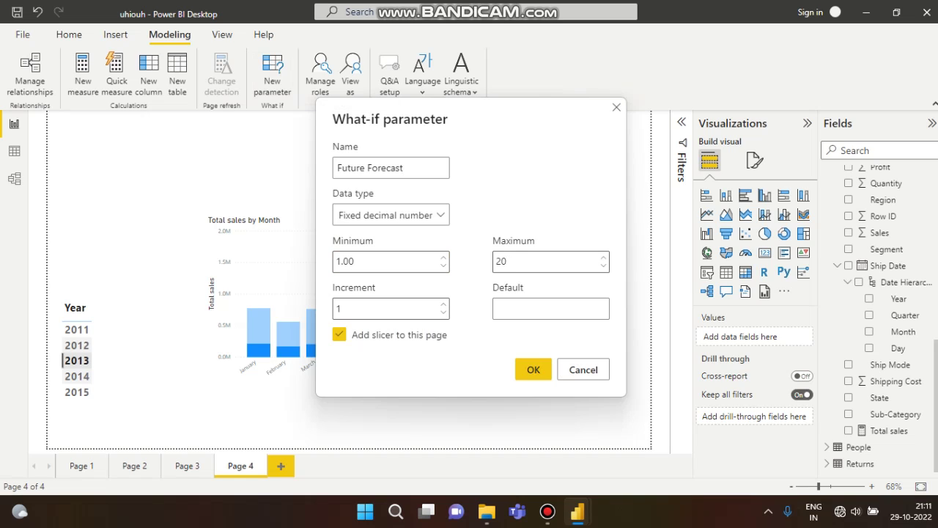
key("BackSpace")
key("BackSpace")
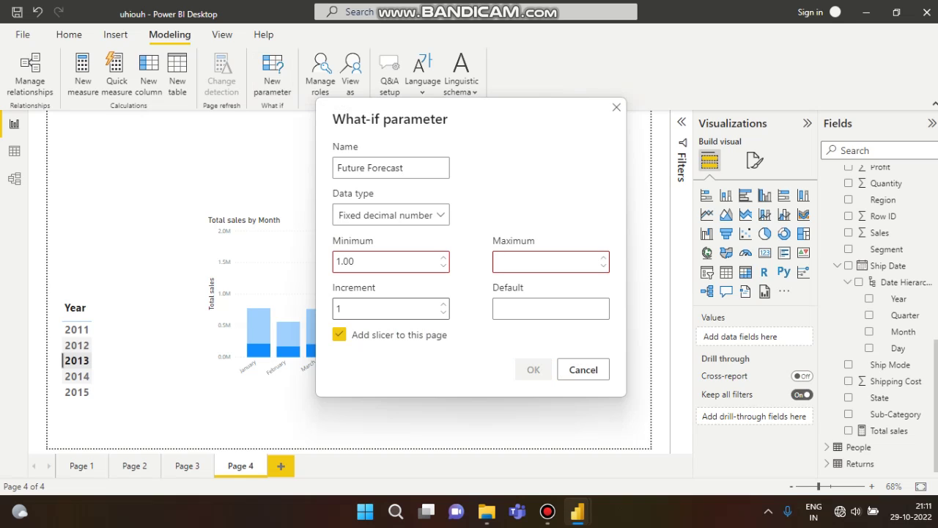
type("2.00")
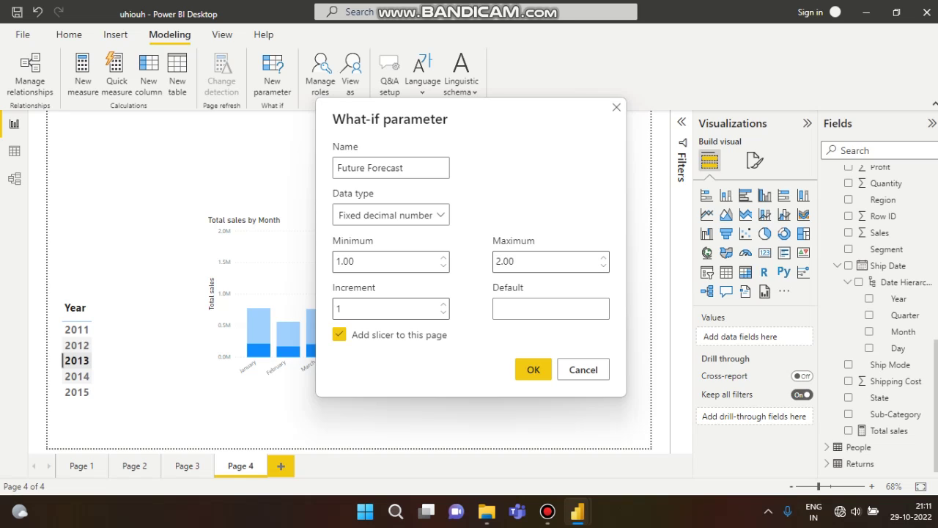
Set the parameter increment to 0.01 and default to 1.00
key("BackSpace")
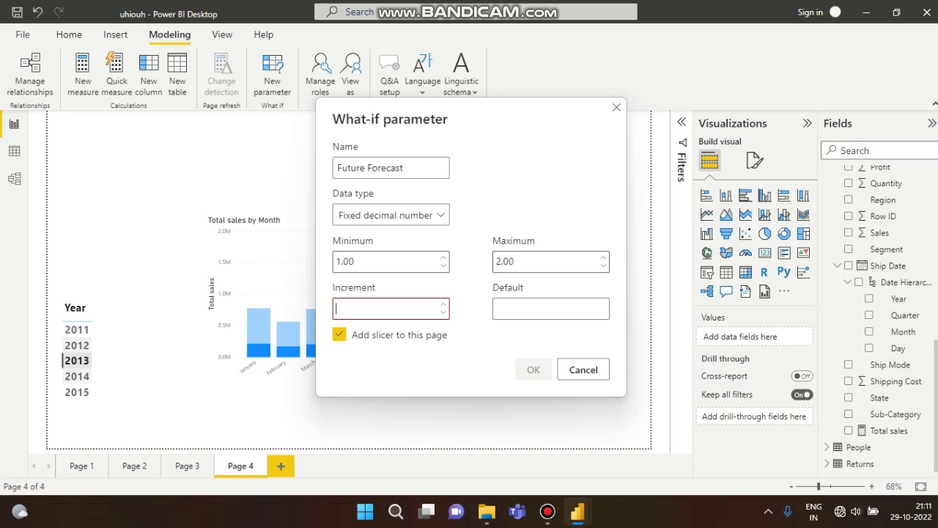
type("0.")
type("1")
key("BackSpace")
key("BackSpace")
type(".01")
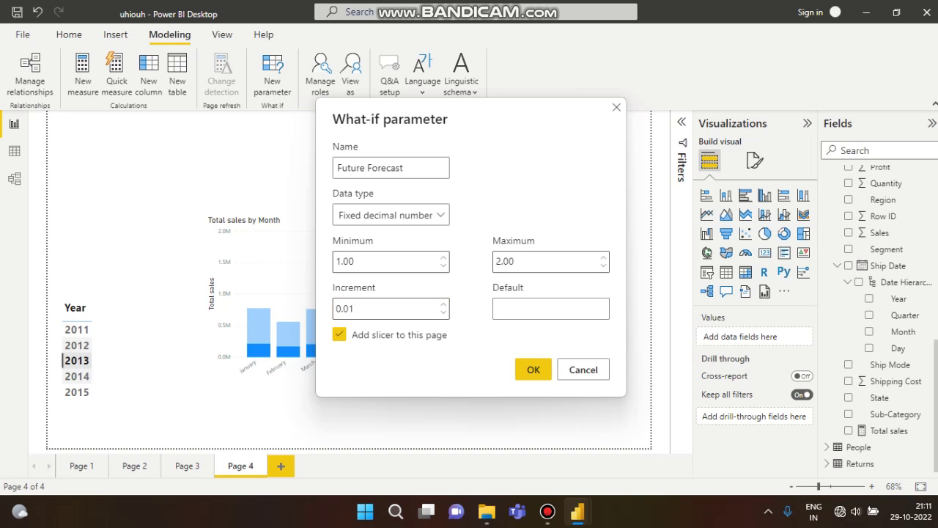
key("Tab")
type("1.")
type("00")
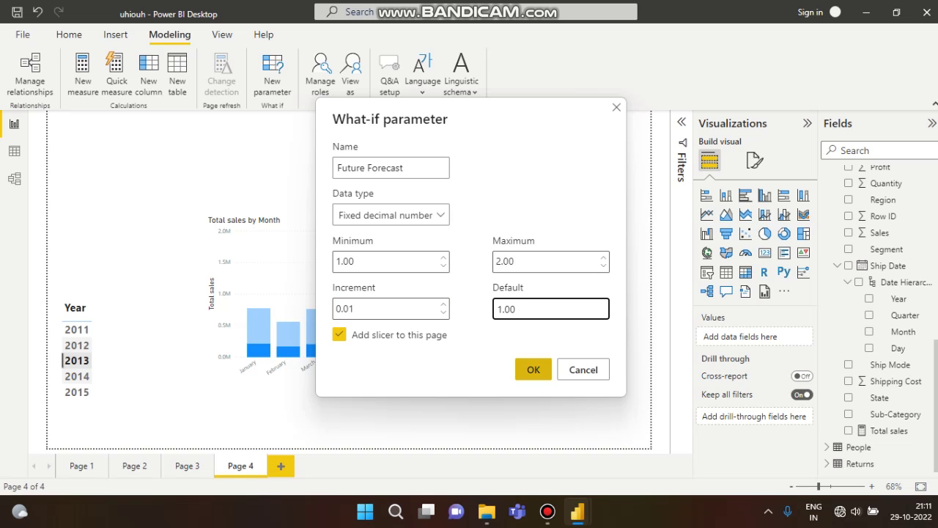
Create the Future Forecast parameter and place its slicer at the page's top-left
left_click(532, 369)
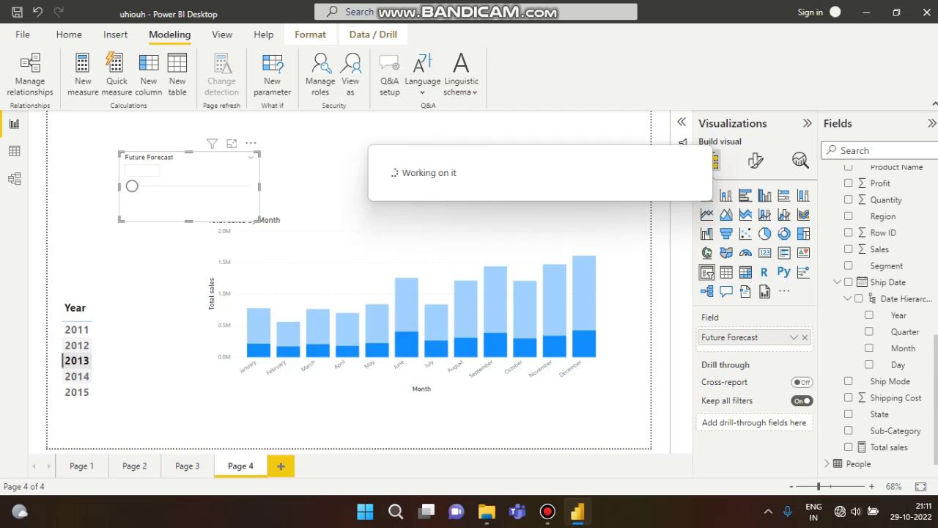
left_click_drag(189, 168, 131, 157)
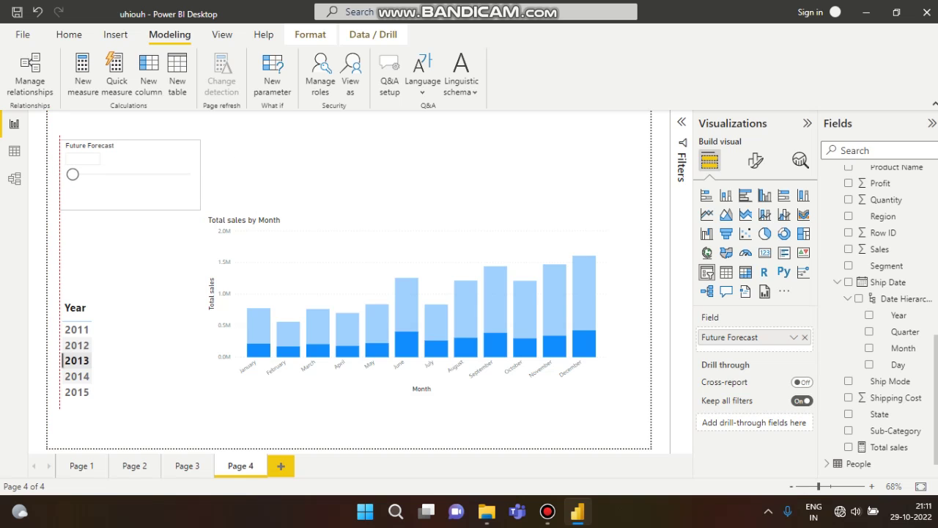
scroll(880, 298, "down", 1)
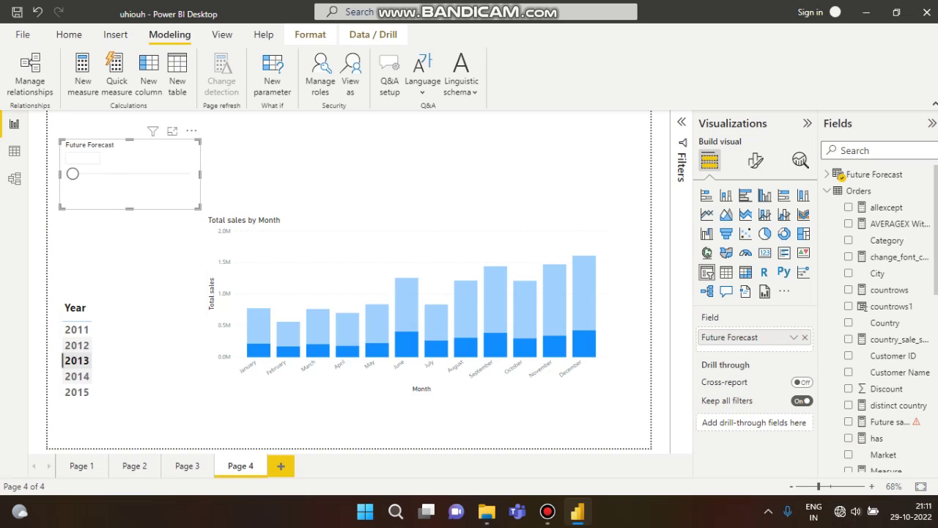
left_click(843, 174)
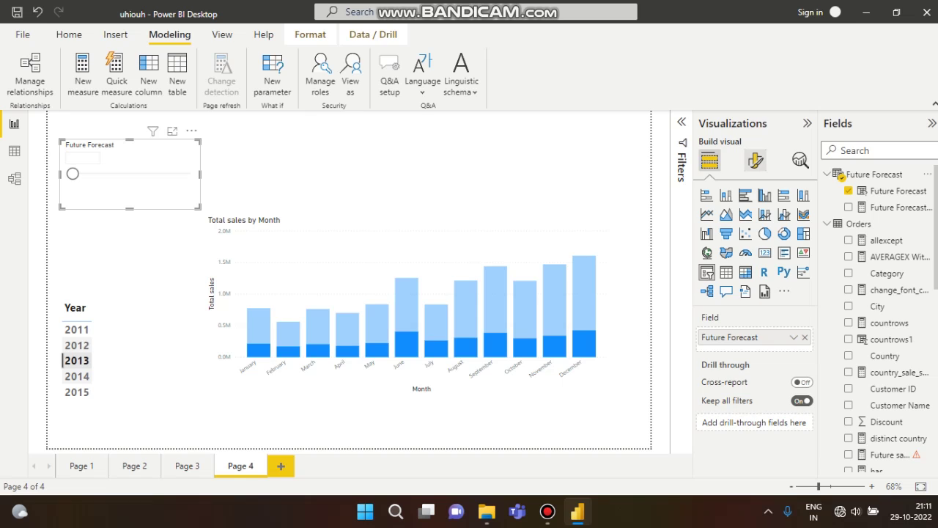
Make the slicer header bold with a font size of 16
left_click(756, 160)
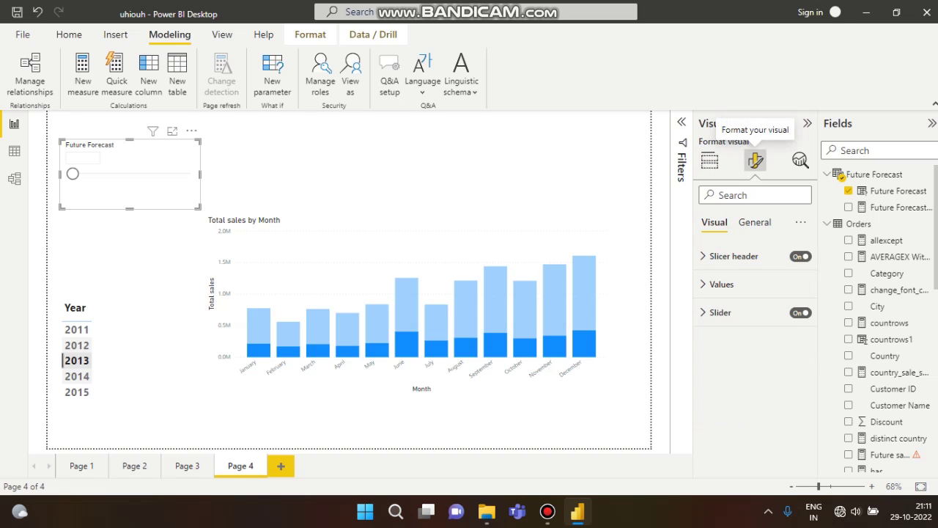
left_click(733, 255)
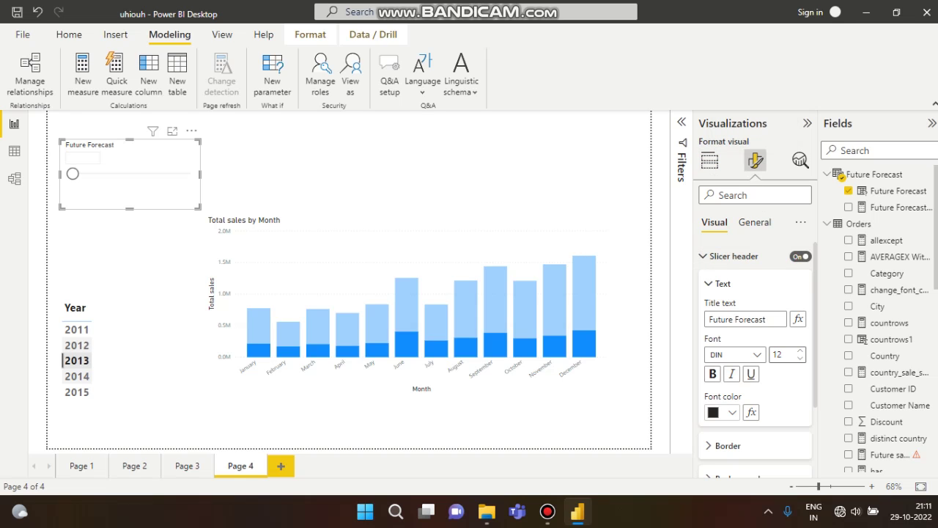
left_click(712, 374)
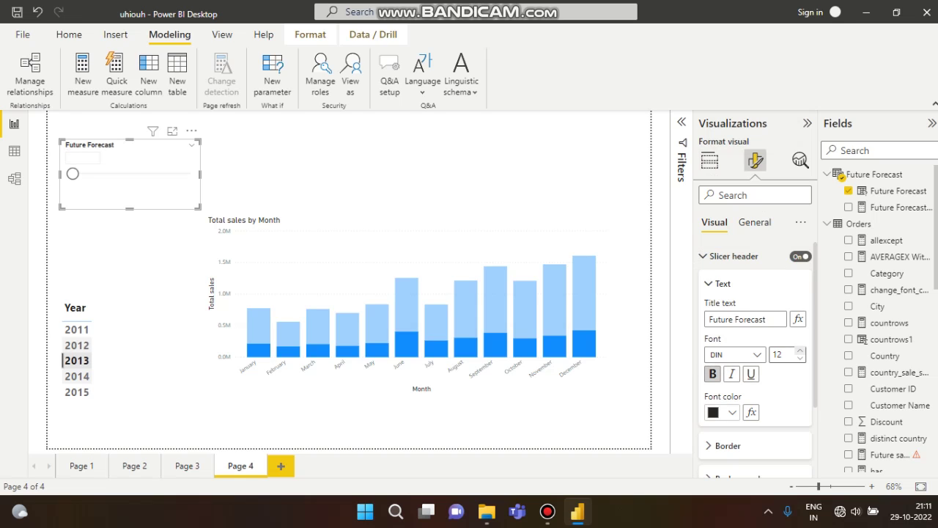
left_click(800, 351)
left_click(799, 350)
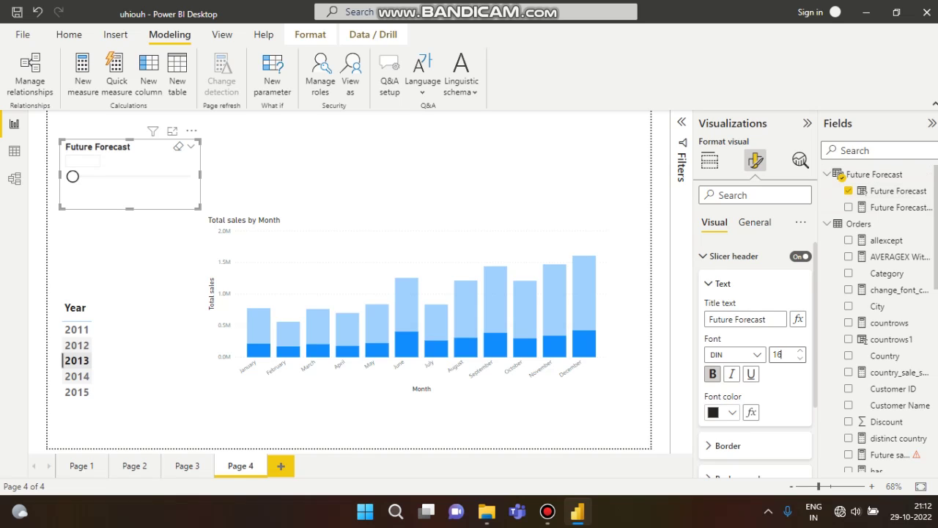
mouse_move(72, 176)
left_mouse_down()
mouse_move(190, 176)
mouse_move(73, 176)
left_mouse_up()
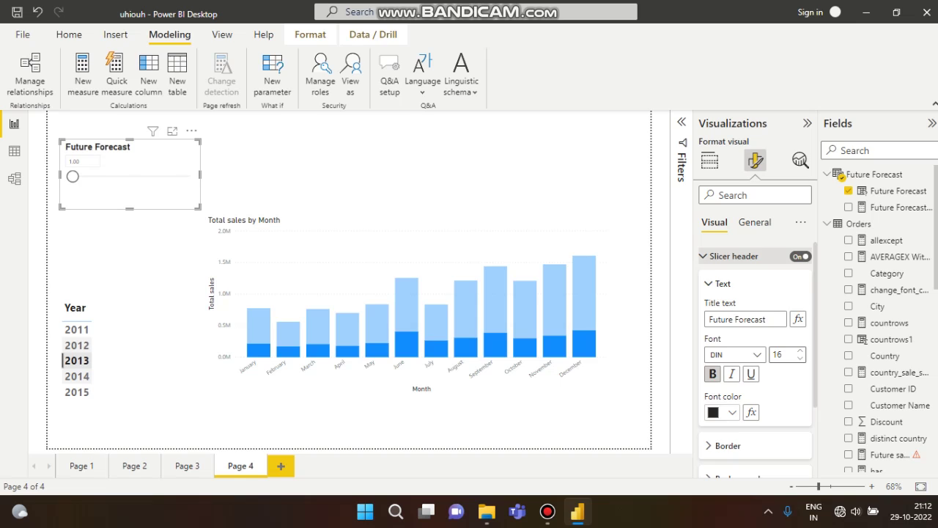
Make the slicer's value text bold and larger
left_click(733, 256)
left_click(722, 284)
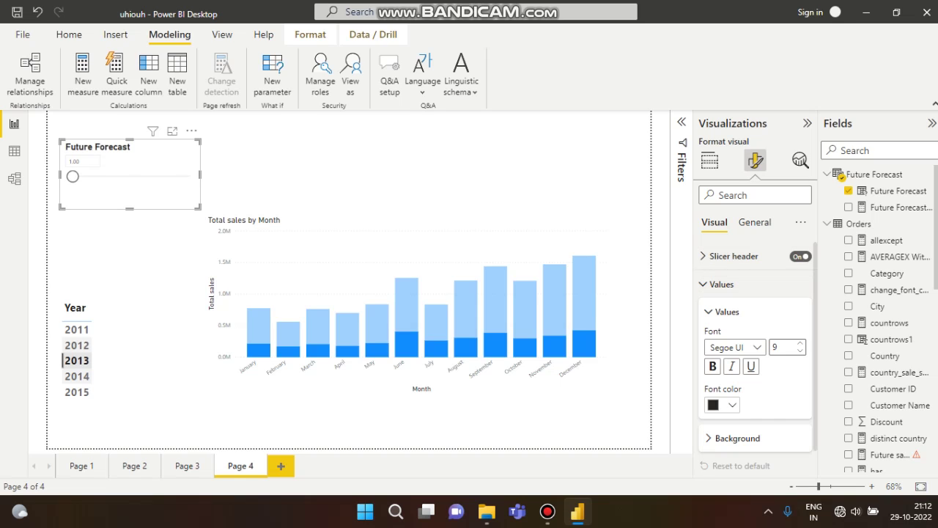
left_click(712, 366)
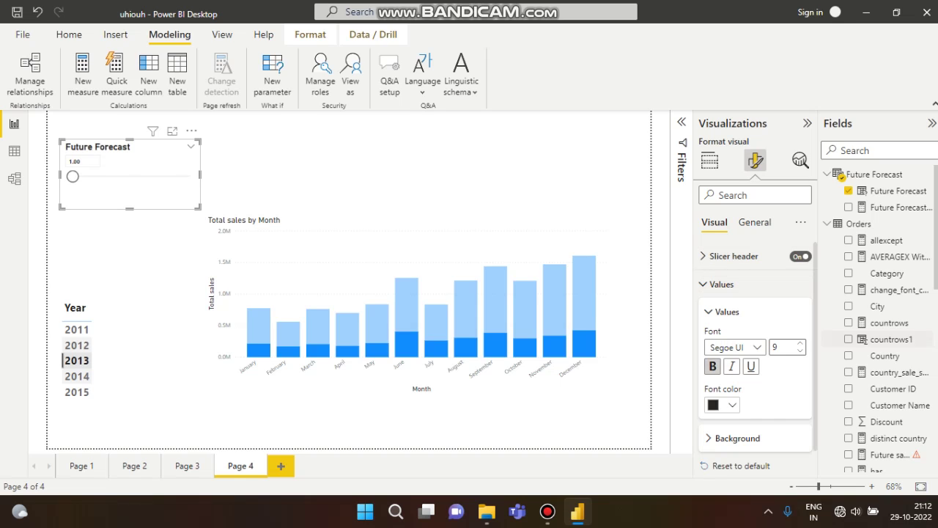
left_click(801, 342)
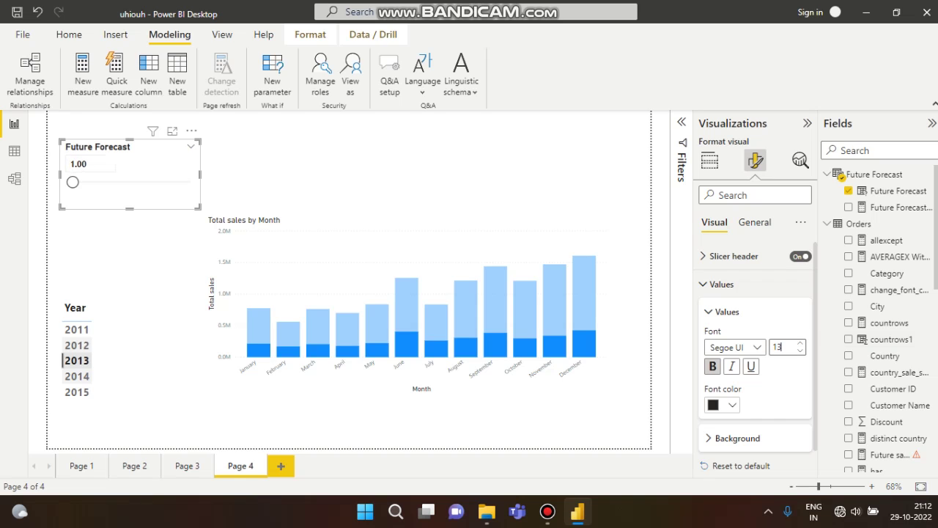
key("Escape")
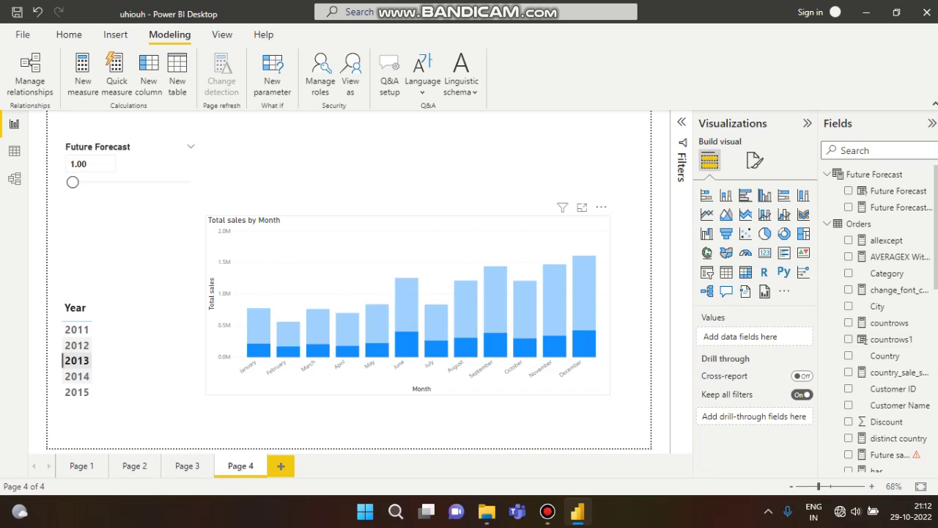
Inspect the existing Total sales measure formula
scroll(887, 330, "down", 5)
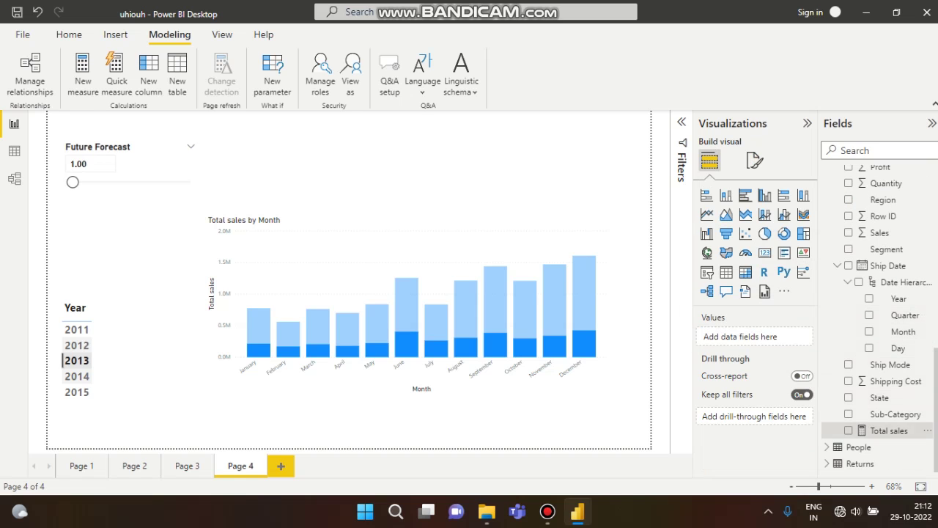
left_click(888, 430)
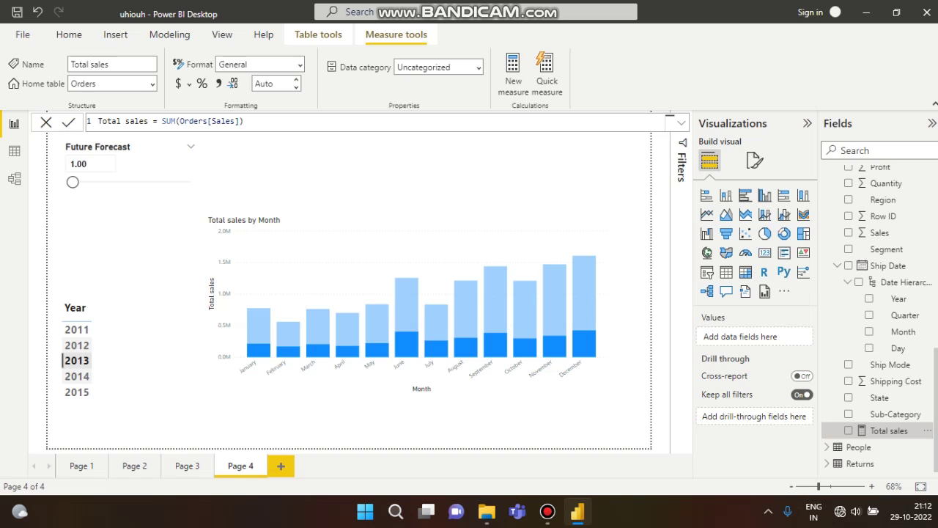
left_click(46, 122)
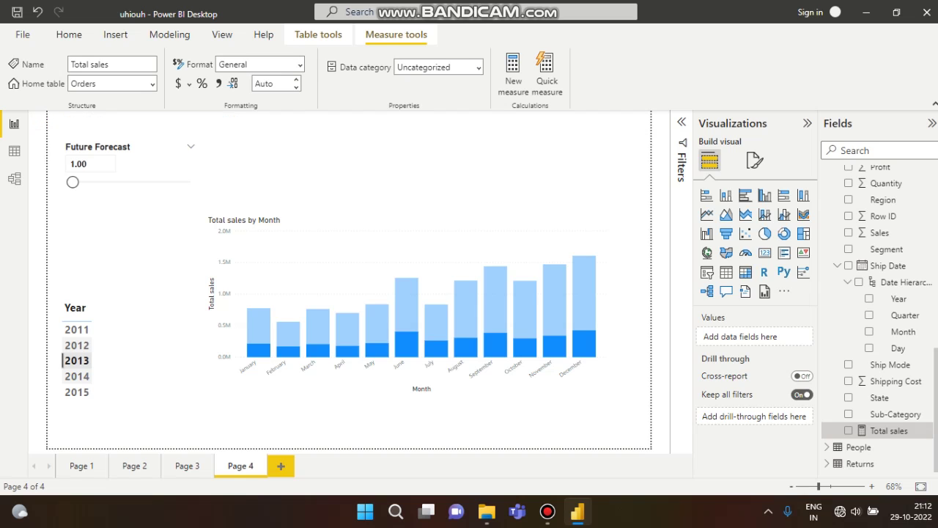
scroll(879, 405, "up", 10)
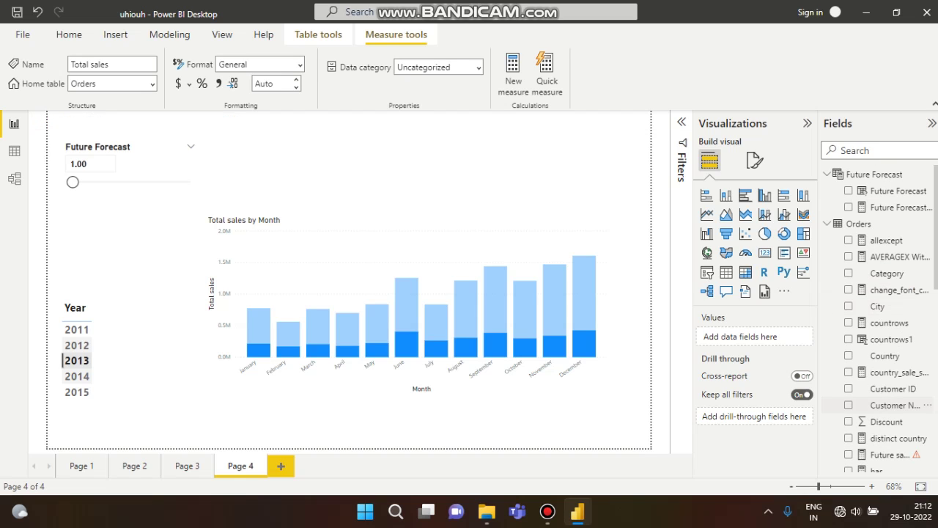
Add an Orders measure Future sales = [Total sales] * 'Future Forecast'[Future Forecast Value]
left_click(857, 224)
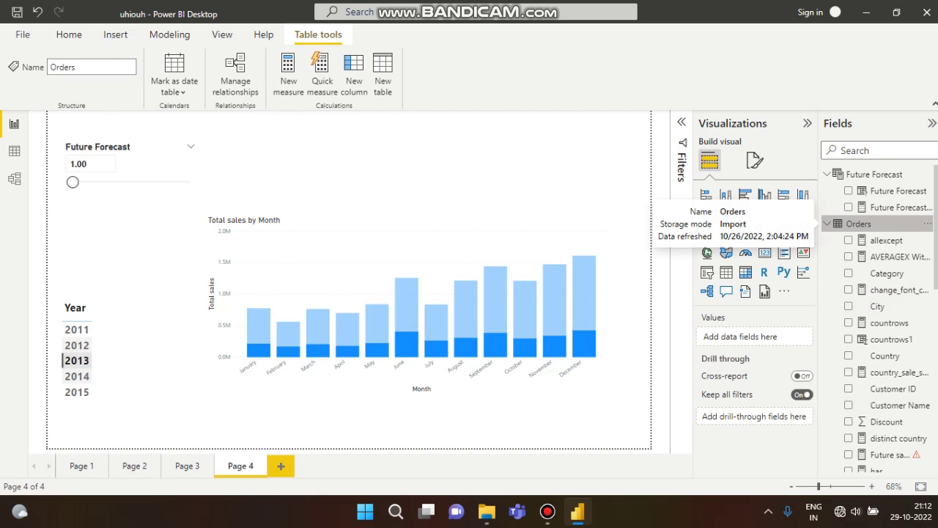
right_click(857, 224)
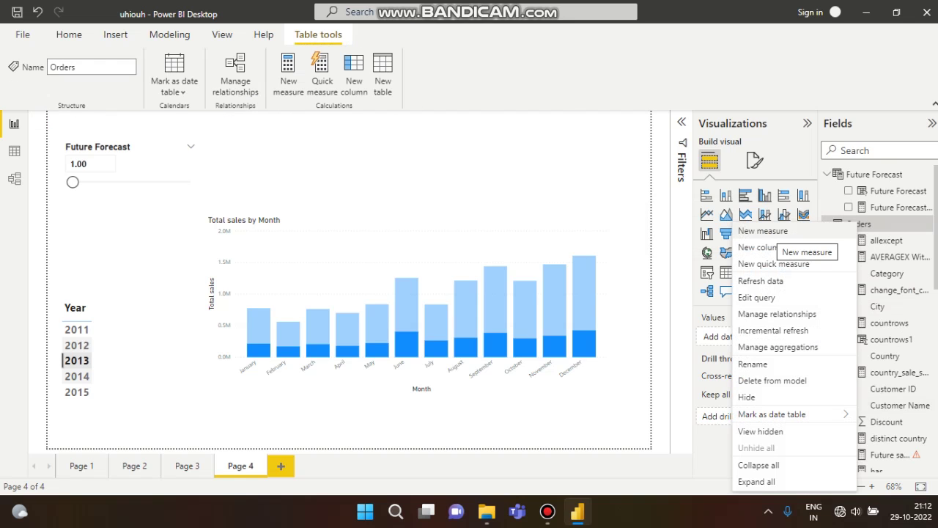
left_click(763, 231)
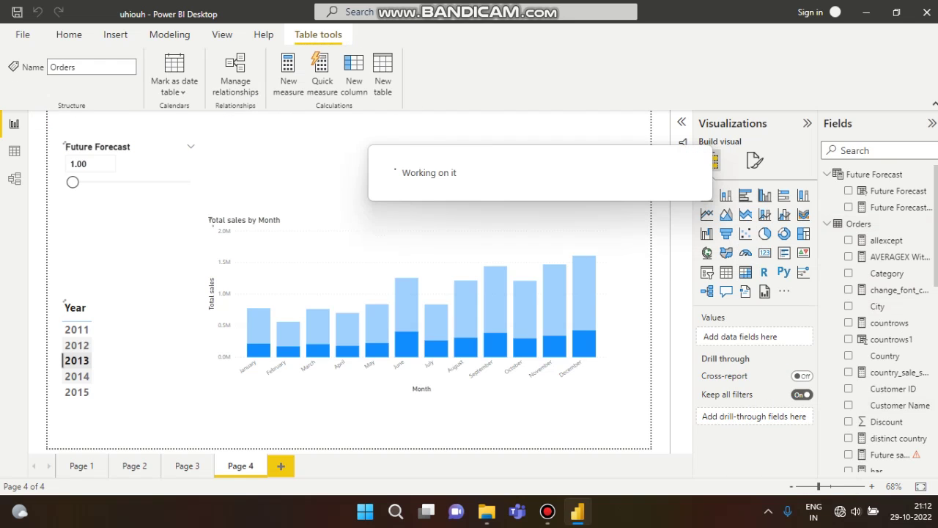
key("BackSpace")
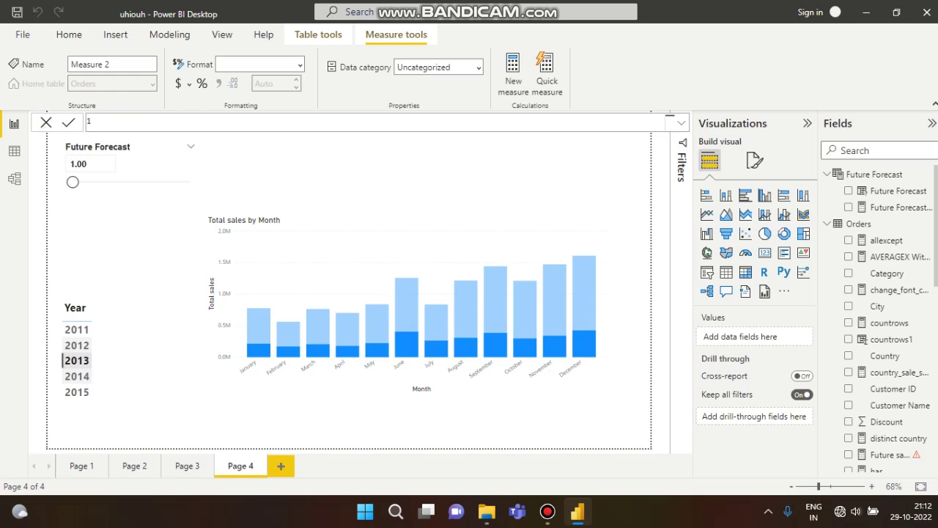
type("F")
type("uture ")
type("sales ")
type("= t")
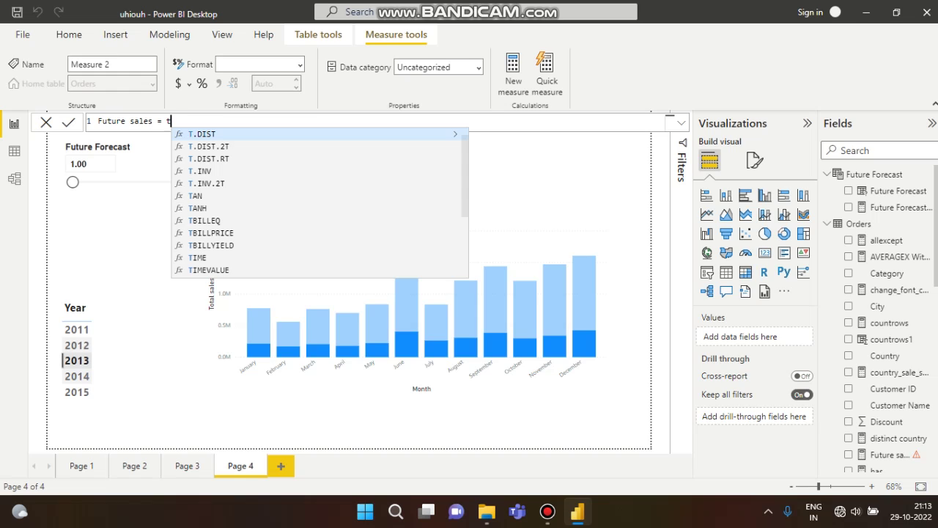
type("otyal")
key("BackSpace")
key("BackSpace")
key("BackSpace")
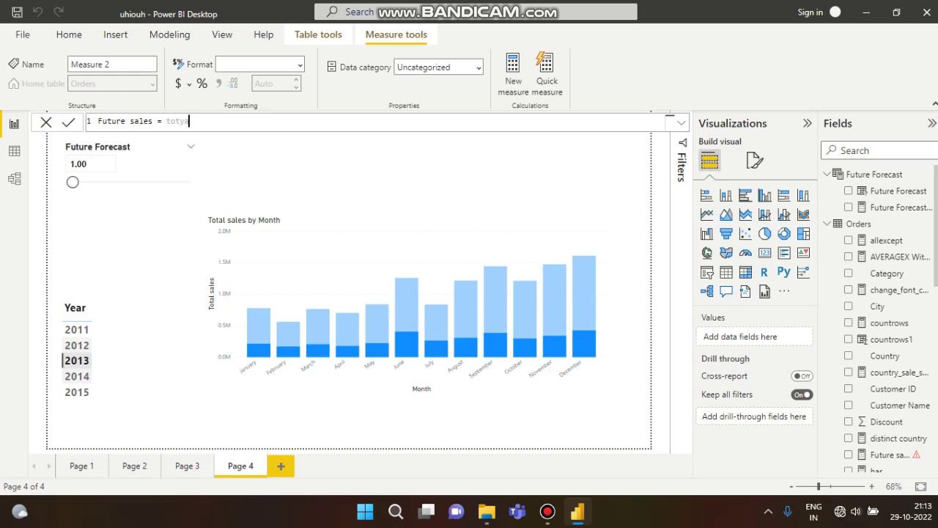
key("Tab")
type("* ")
type("w")
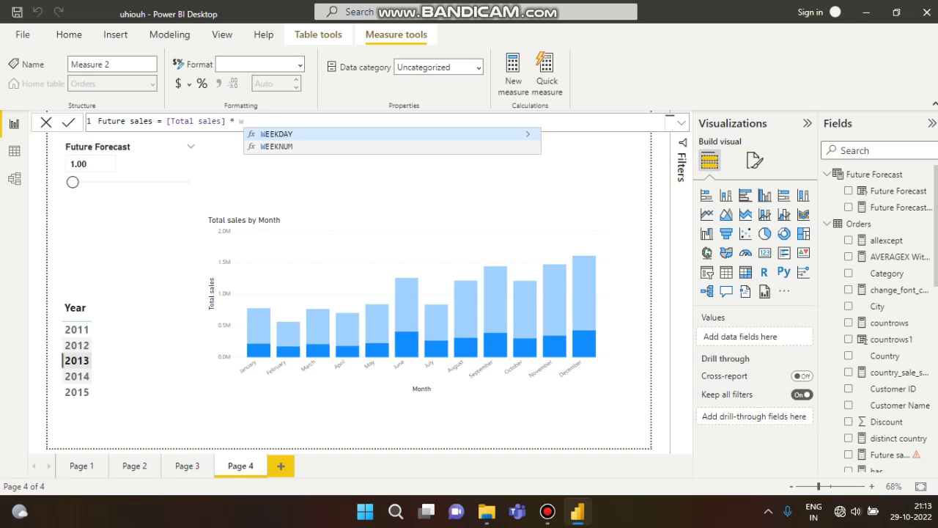
key("BackSpace")
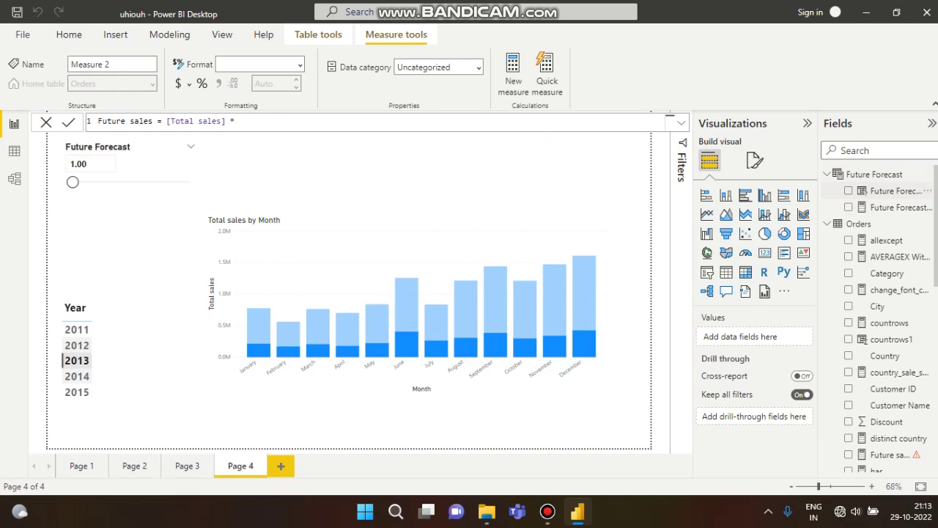
type("fu")
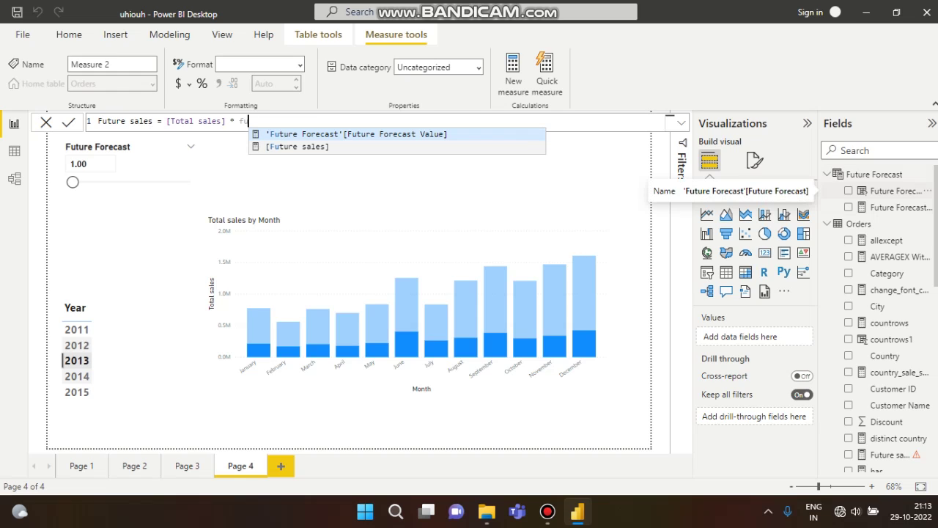
key("Tab")
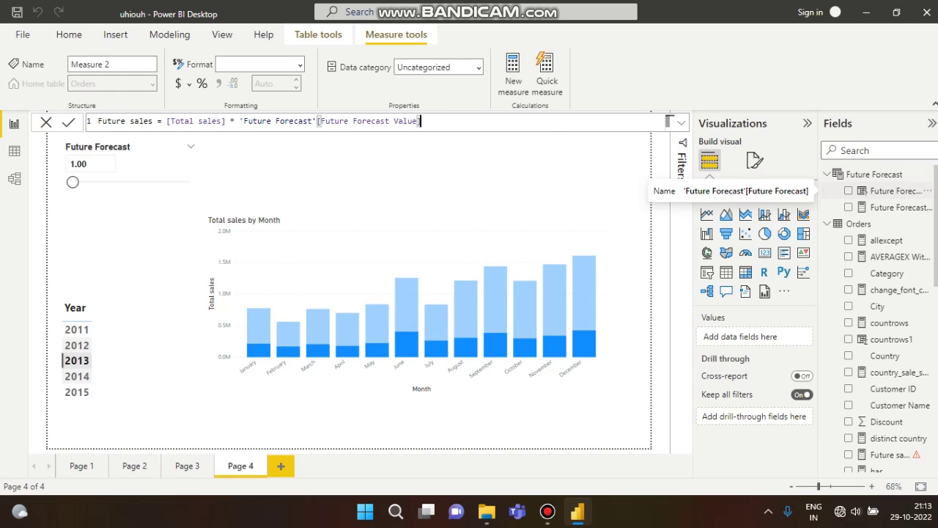
key("Return")
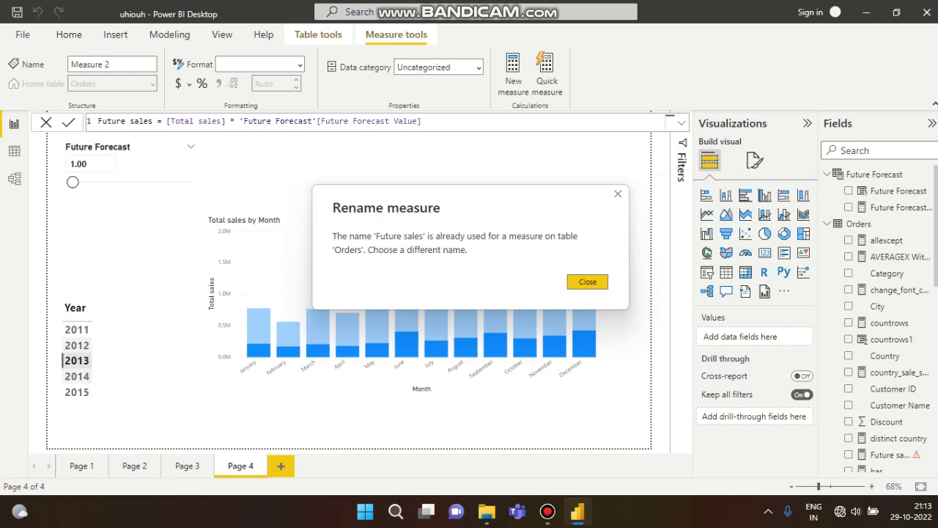
Resolve the duplicate-name warning by renaming the measure to Future sales1
key("Return")
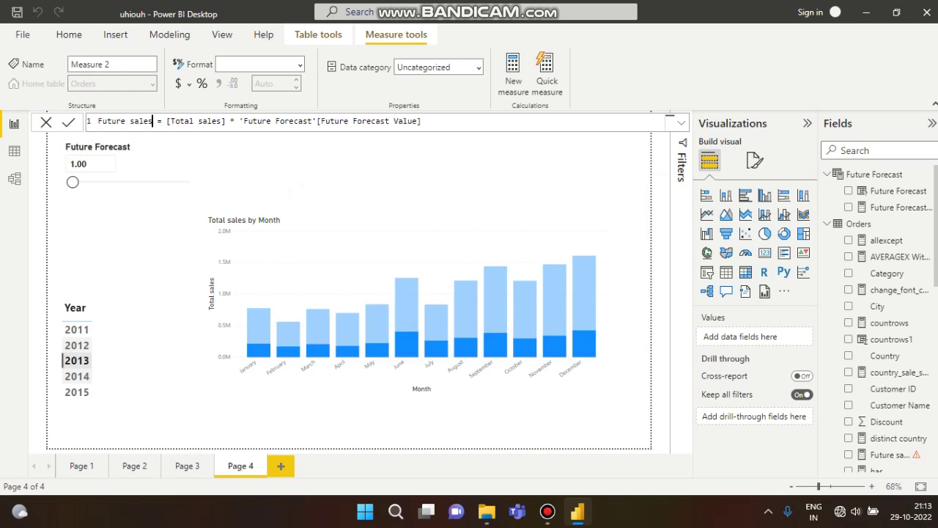
type("1")
key("Return")
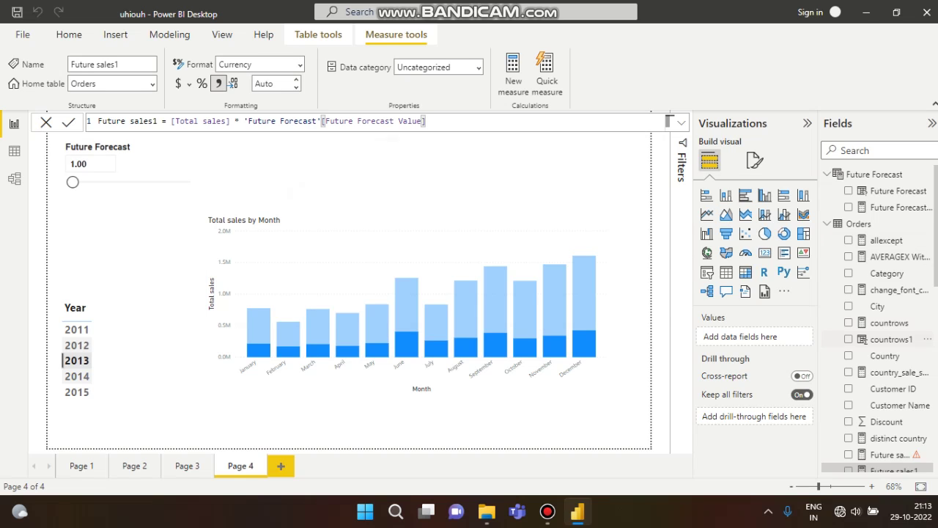
Add Future sales1 to the sales chart and turn on data labels
scroll(880, 315, "down", 3)
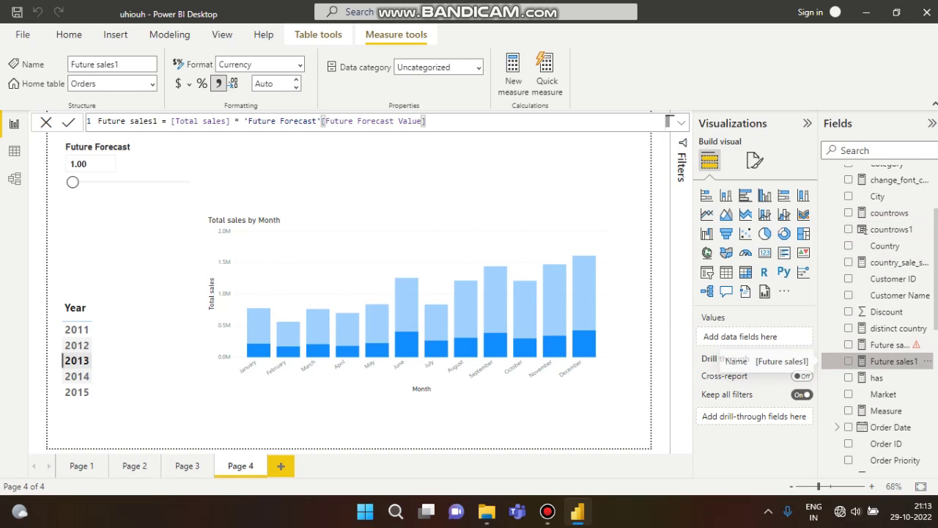
left_click_drag(893, 361, 326, 236)
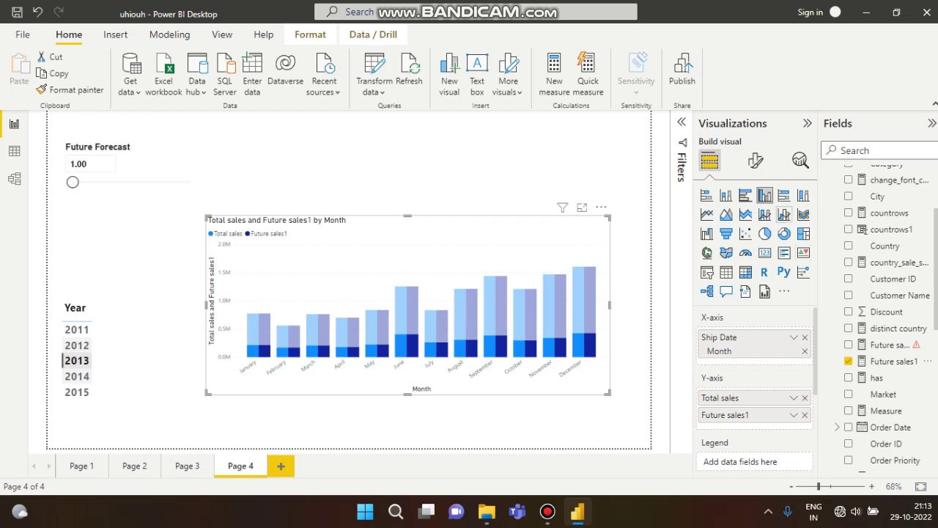
left_click(755, 160)
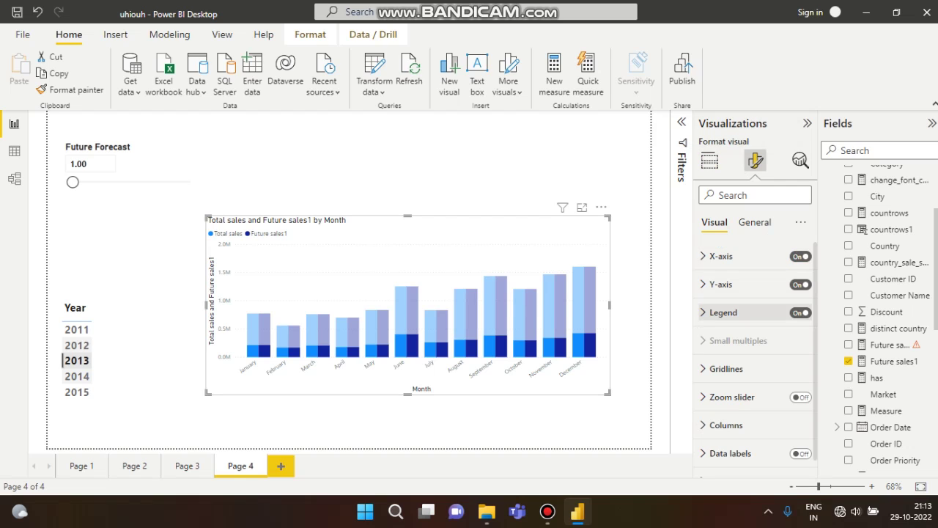
scroll(755, 379, "down", 1)
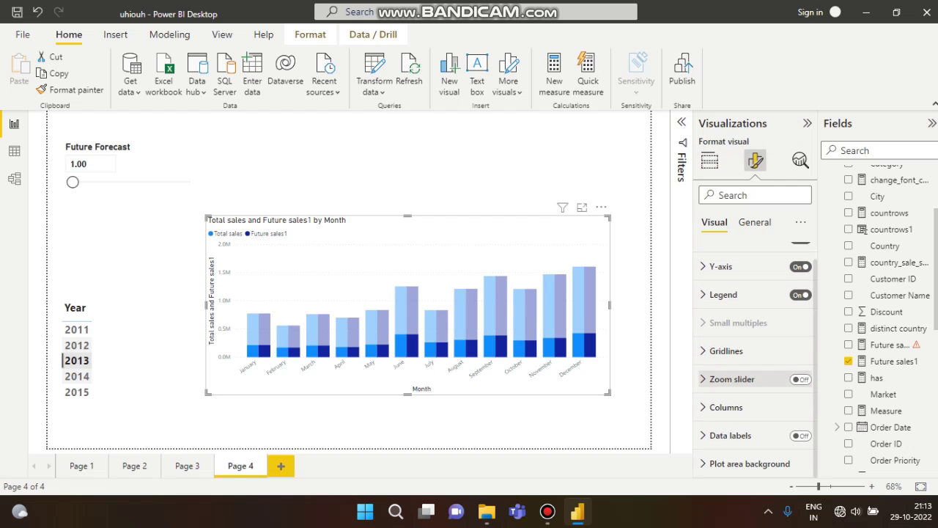
left_click(800, 435)
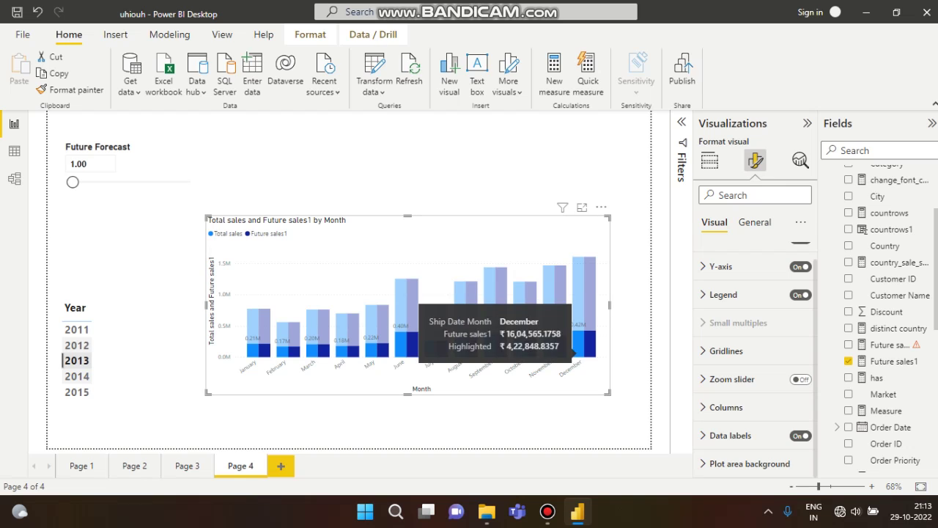
Set the X-axis month label font size to 11
scroll(755, 255, "up", 1)
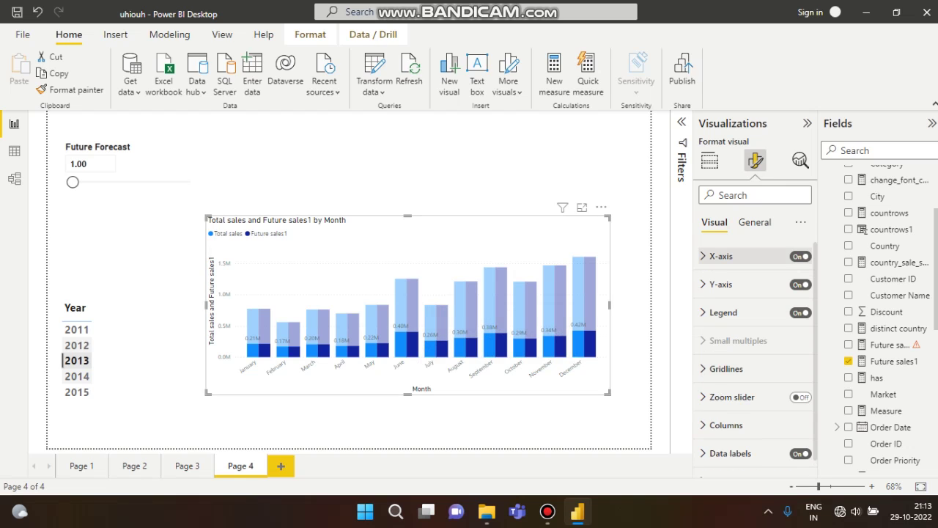
left_click(755, 256)
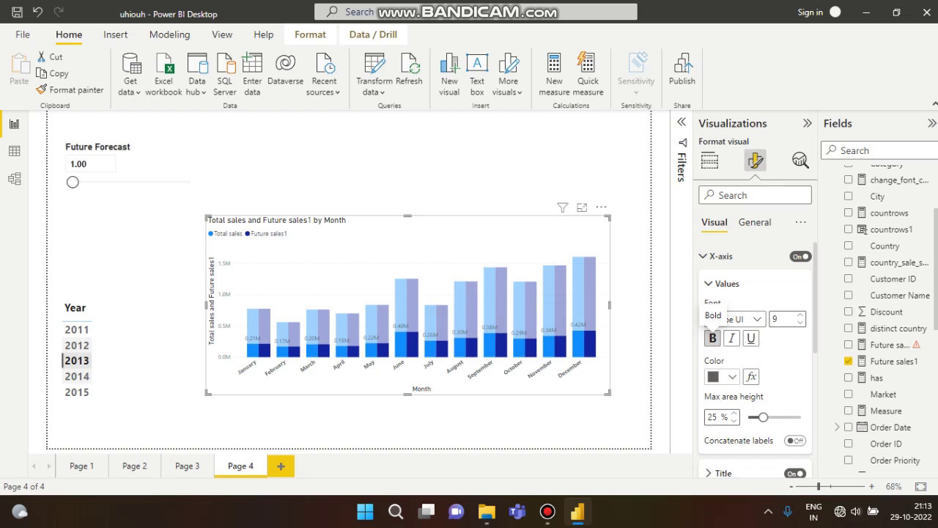
double_click(778, 318)
type("11")
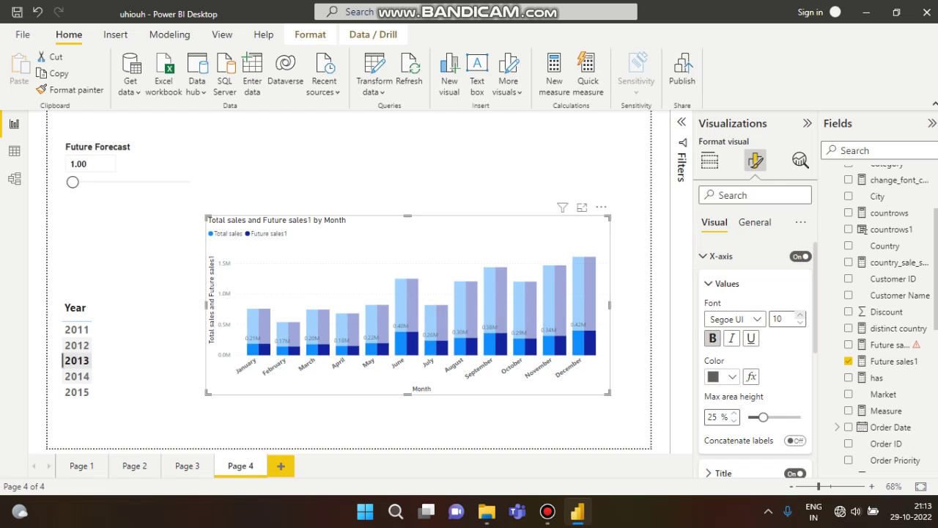
left_click(755, 256)
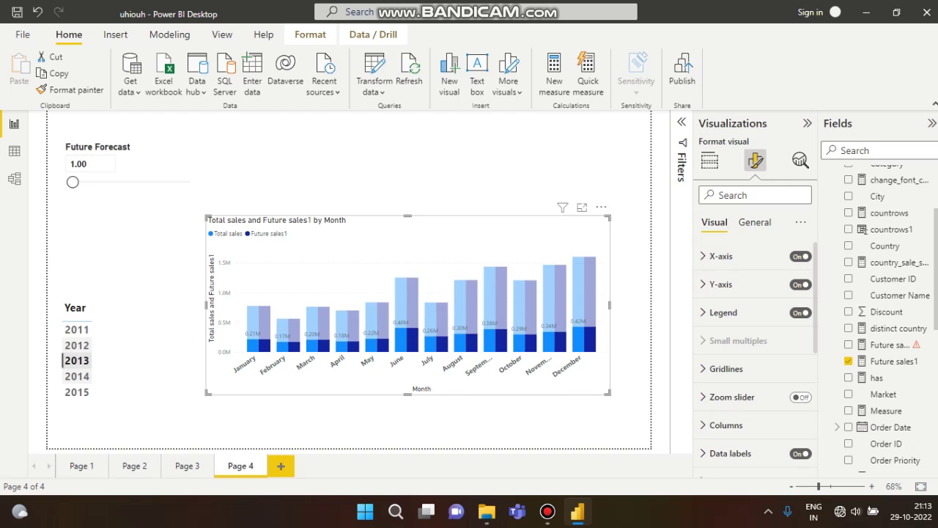
Make the data label values bold at font size 12
scroll(755, 256, "down", 1)
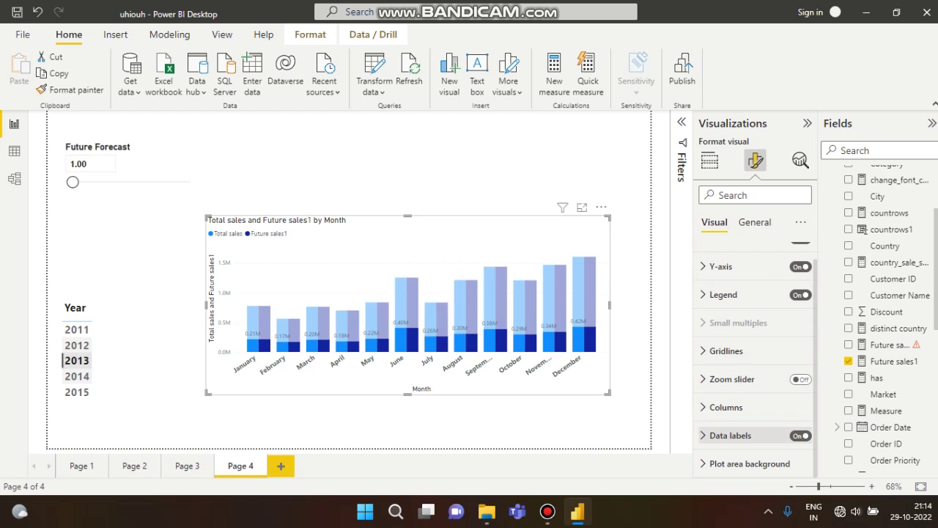
left_click(730, 435)
scroll(755, 366, "down", 3)
scroll(755, 367, "down", 2)
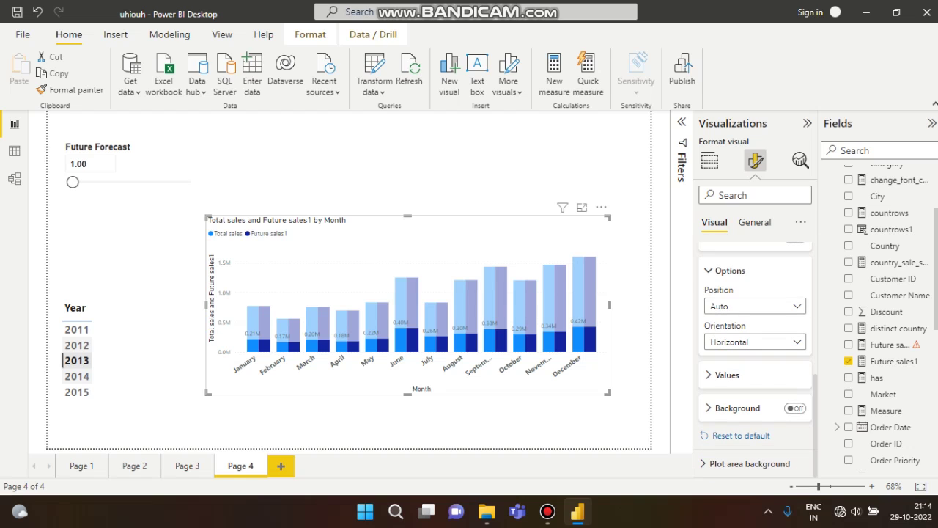
left_click(727, 374)
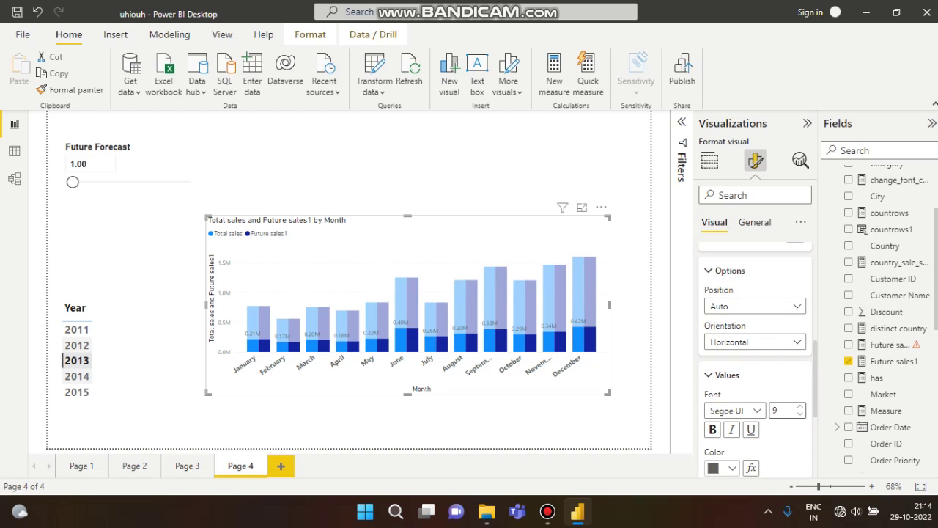
scroll(755, 366, "down", 1)
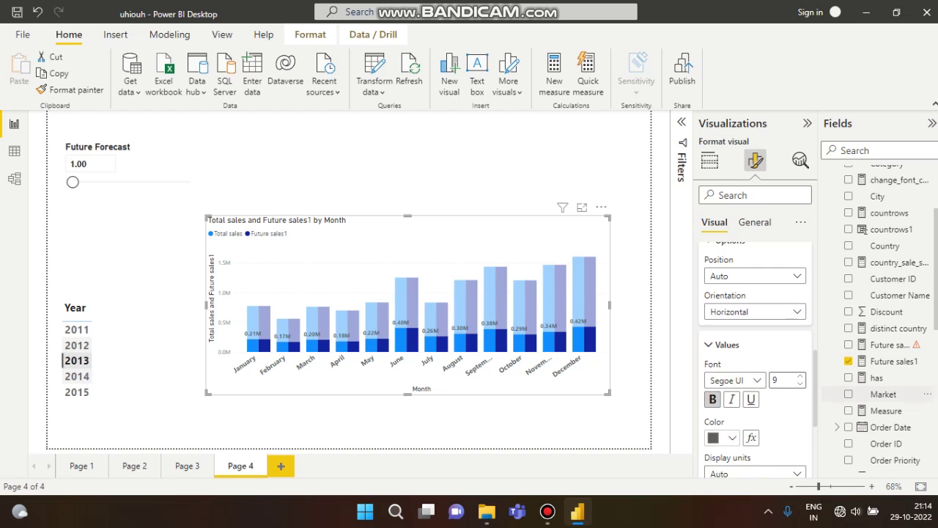
left_click(800, 375)
left_click(801, 376)
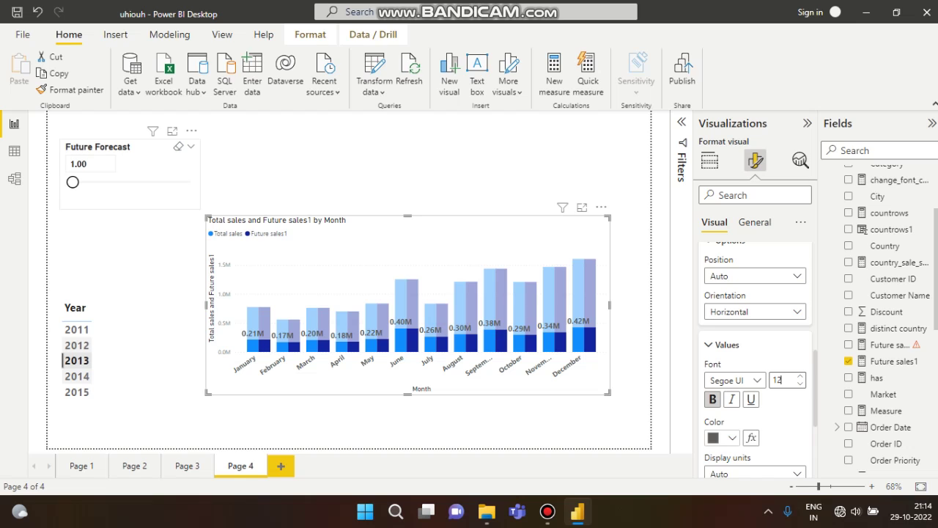
Drag the Future Forecast slider in stages, past about 1.20, up to 2.00
left_click_drag(72, 182, 83, 182)
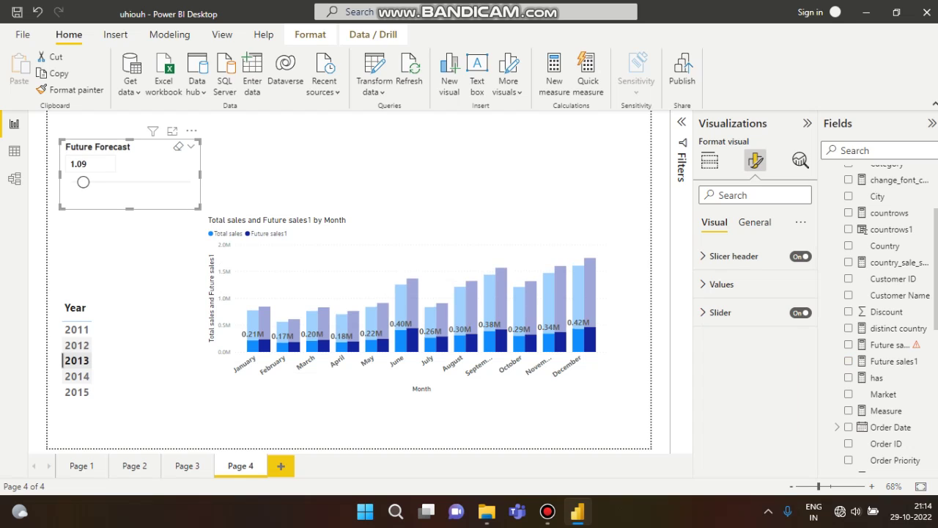
left_click_drag(83, 182, 102, 182)
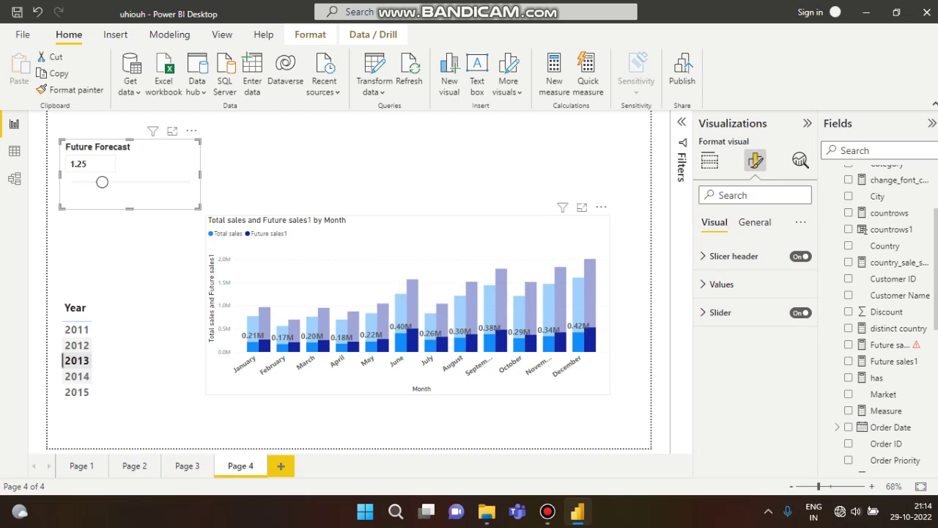
mouse_move(348, 341)
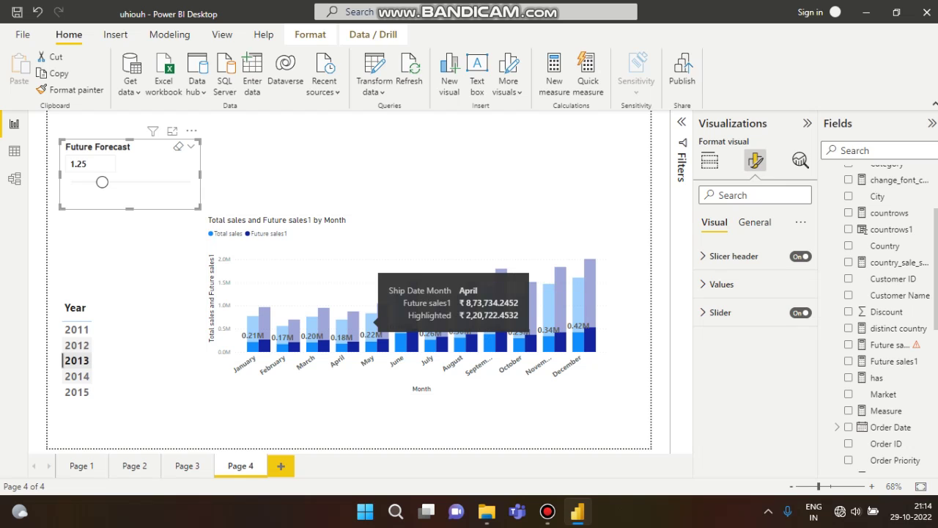
left_click_drag(102, 182, 190, 181)
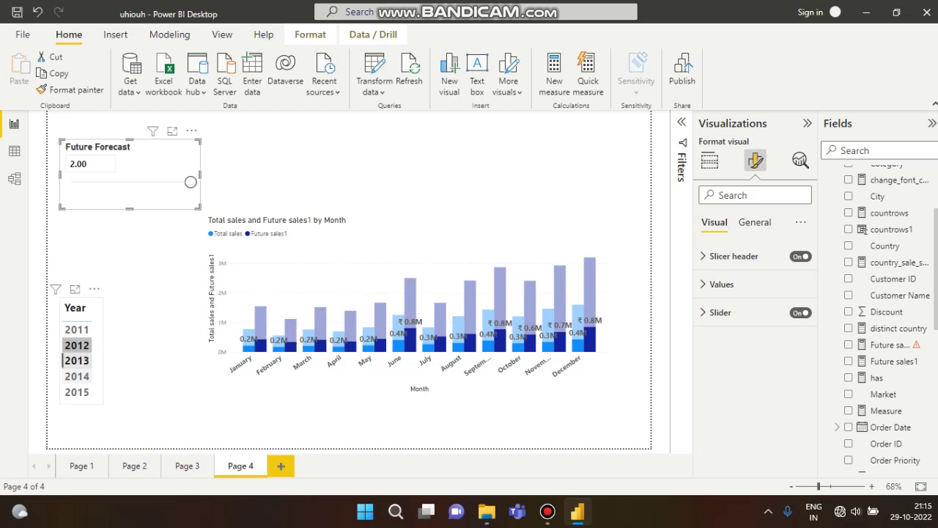
Filter the Year slicer to 2014 and move the sales chart lower on the page
left_click(63, 344)
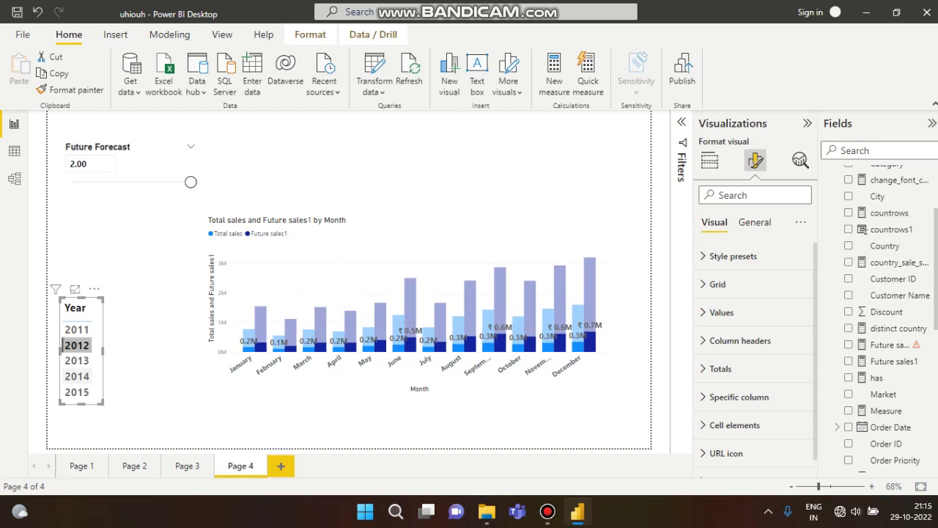
left_click(77, 376)
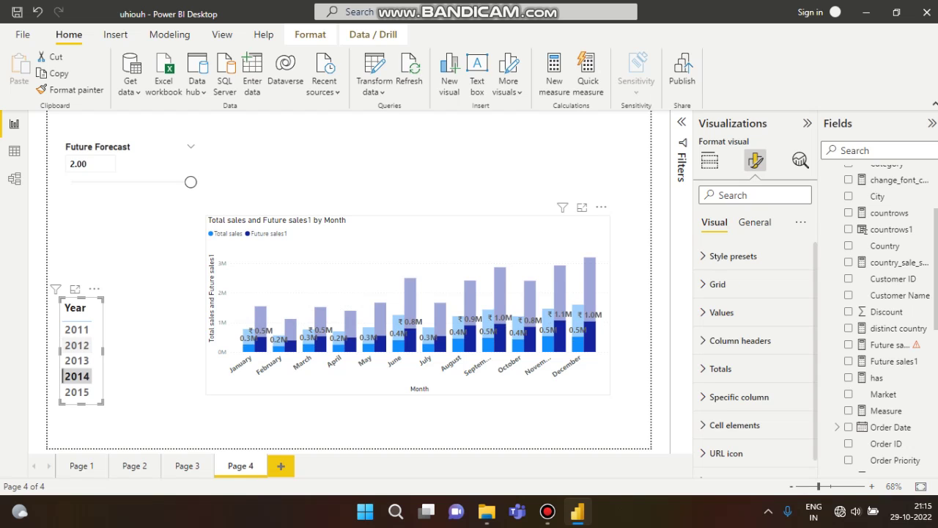
left_click_drag(403, 220, 398, 260)
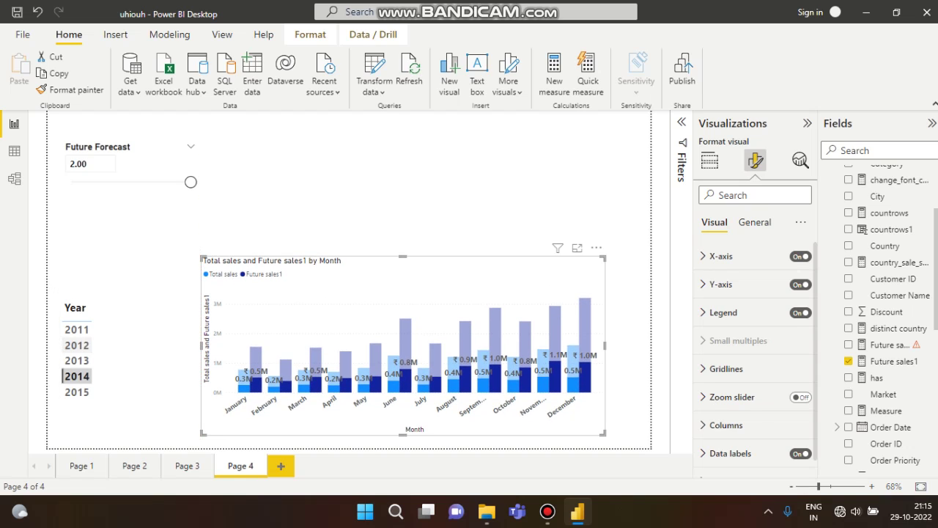
left_click(367, 198)
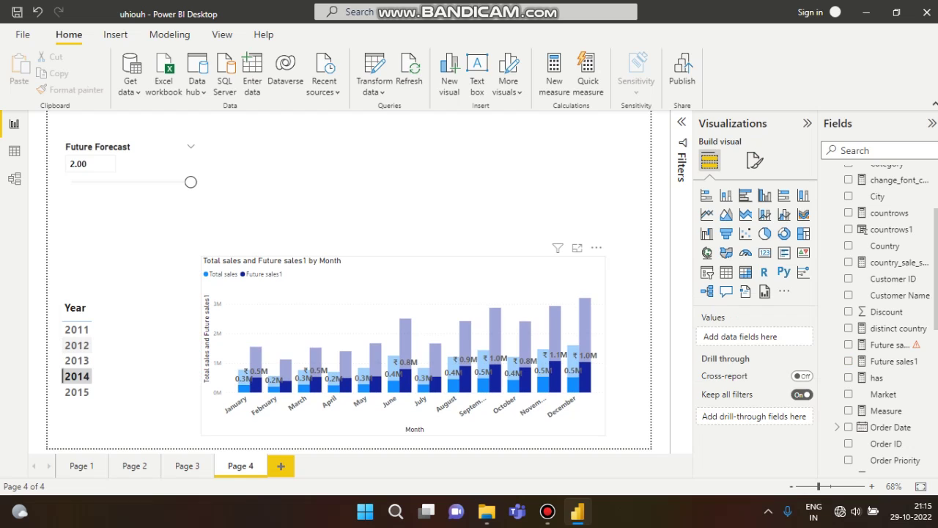
left_click(440, 330)
left_click_drag(403, 330, 404, 346)
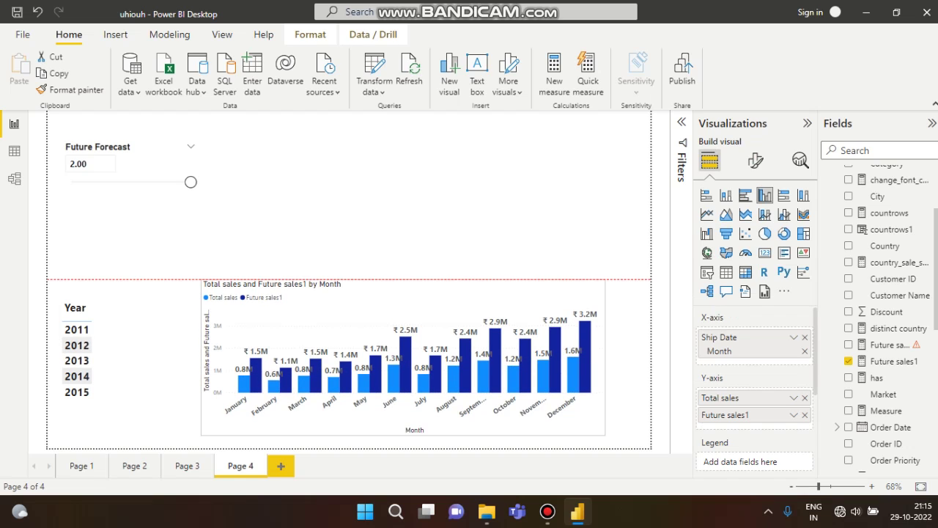
left_click(440, 205)
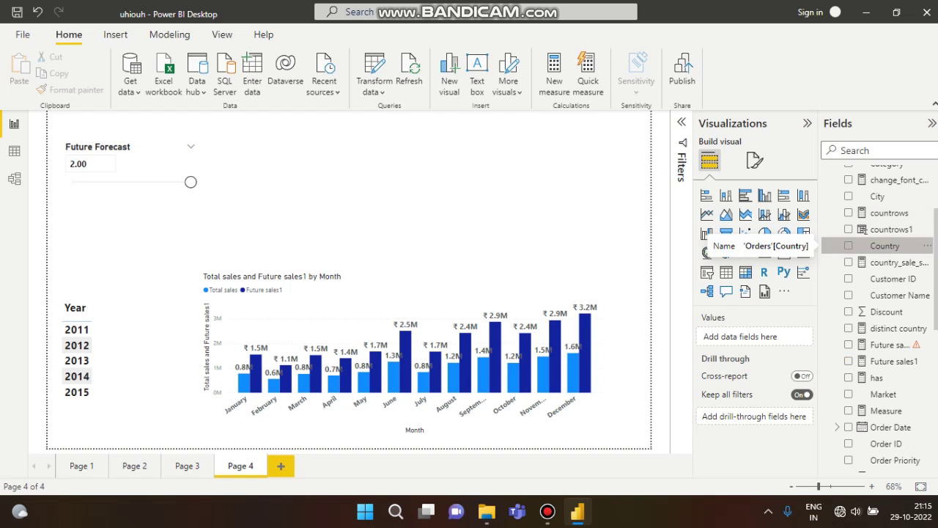
Add a Country slicer and select India
left_click_drag(885, 246, 708, 253)
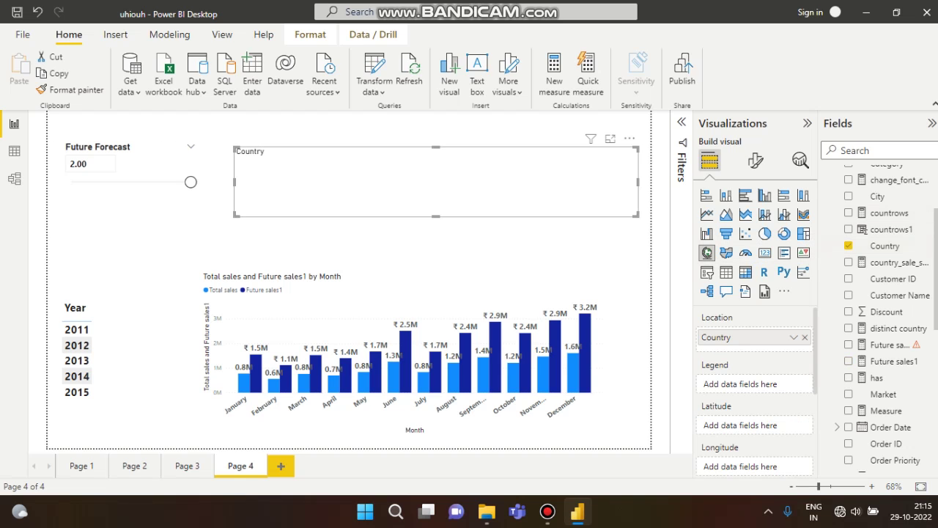
left_click(706, 272)
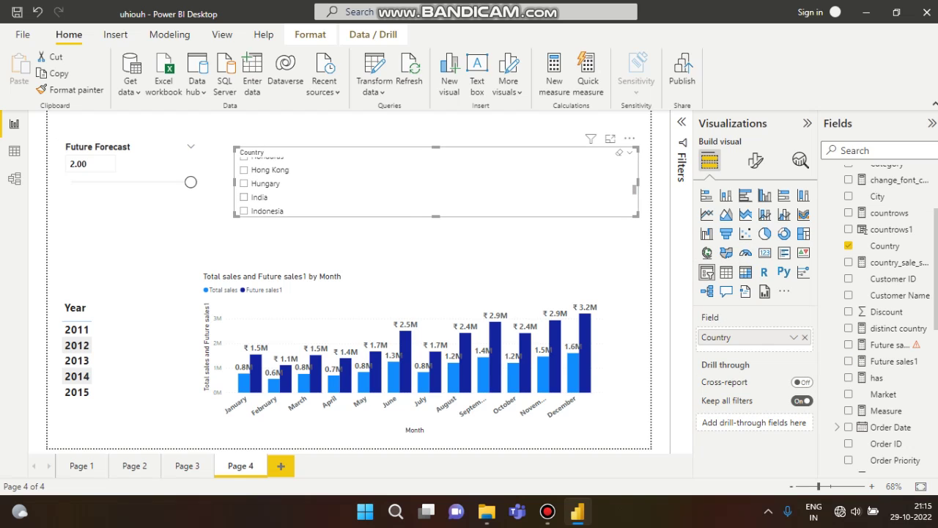
left_click(244, 197)
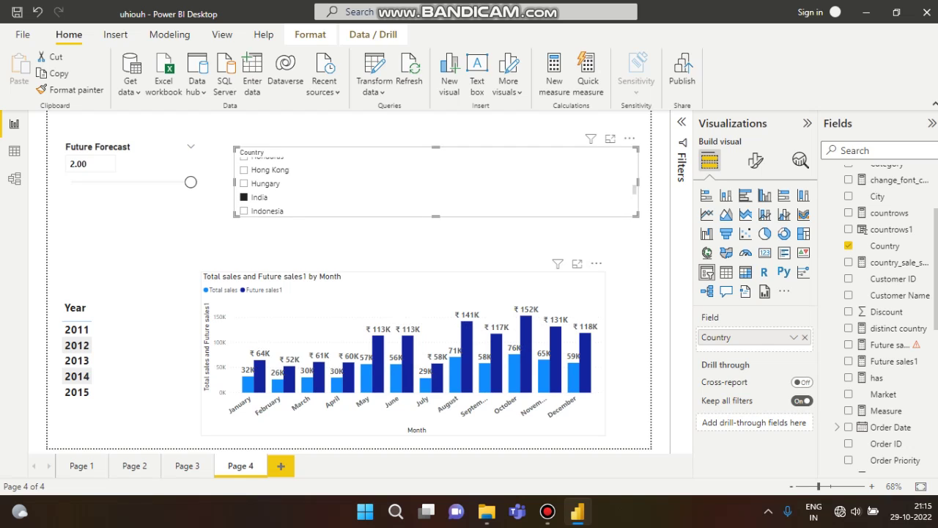
Filter the Year slicer to 2012 and review the chart
left_click(76, 345)
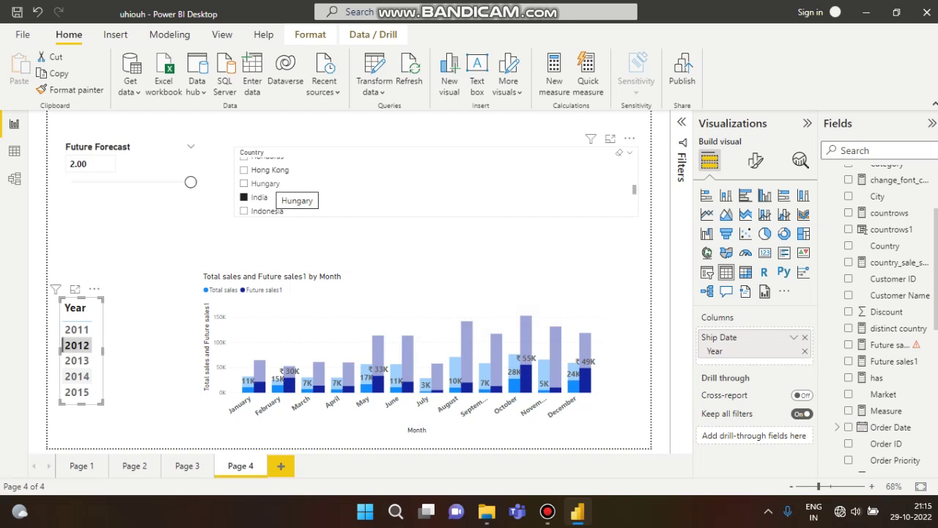
scroll(279, 187, "down", 2)
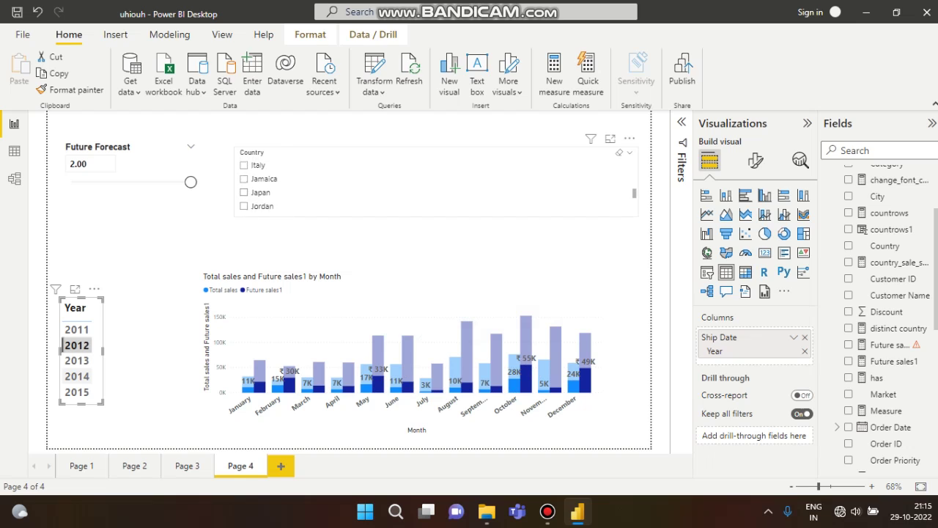
scroll(278, 187, "up", 4)
scroll(279, 187, "up", 1)
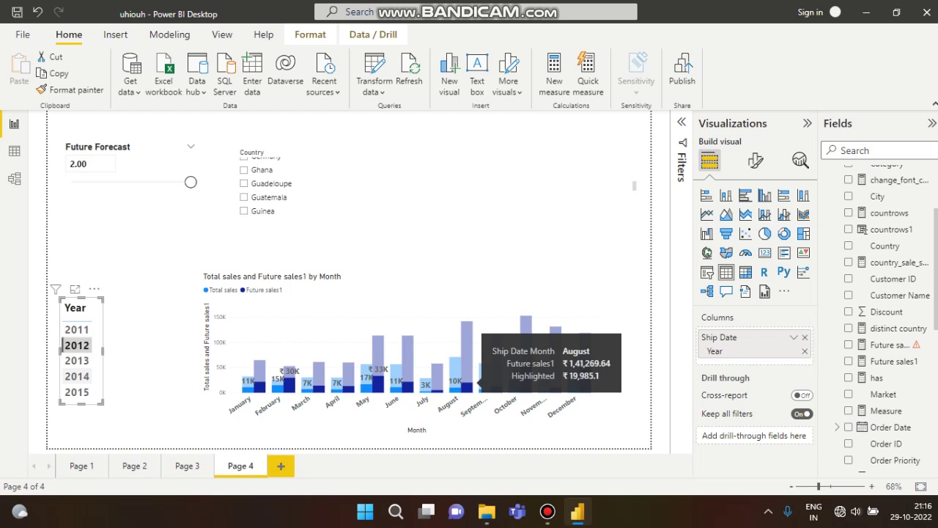
left_click(548, 511)
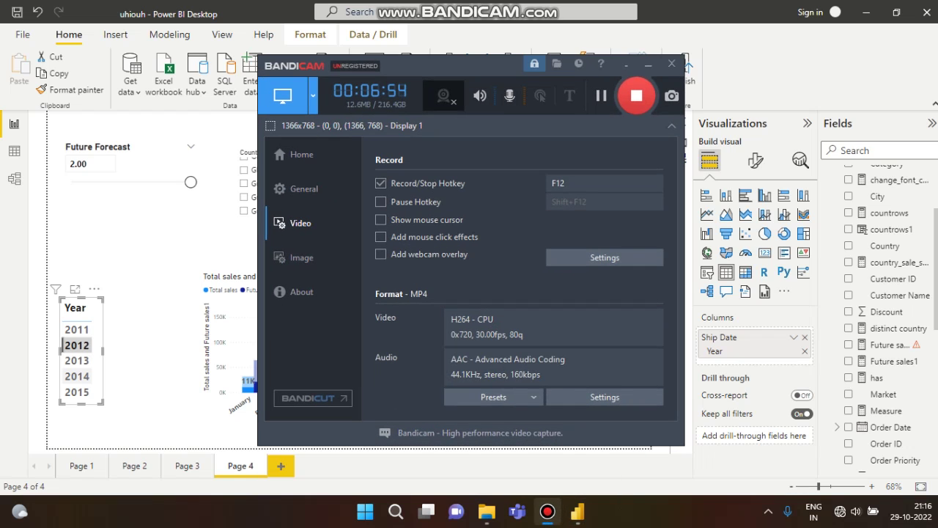